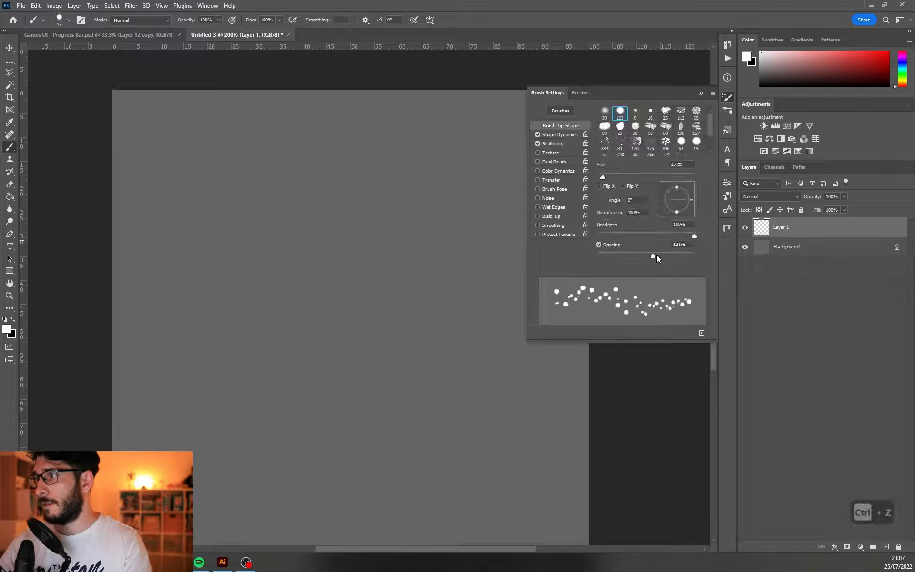
Set the brush tip spacing to 129% and paint trial strokes of scattered white dots on Layer 1
drag(656, 254, 662, 253)
drag(337, 226, 387, 336)
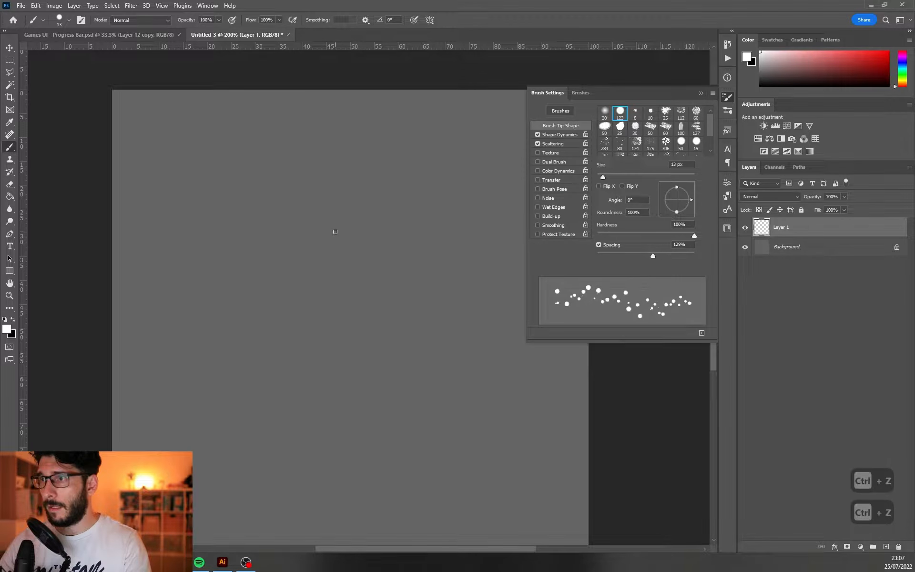
mouse_move(335, 231)
mouse_down()
mouse_move(355, 371)
mouse_move(372, 230)
mouse_move(384, 242)
mouse_up()
key(ctrl+z)
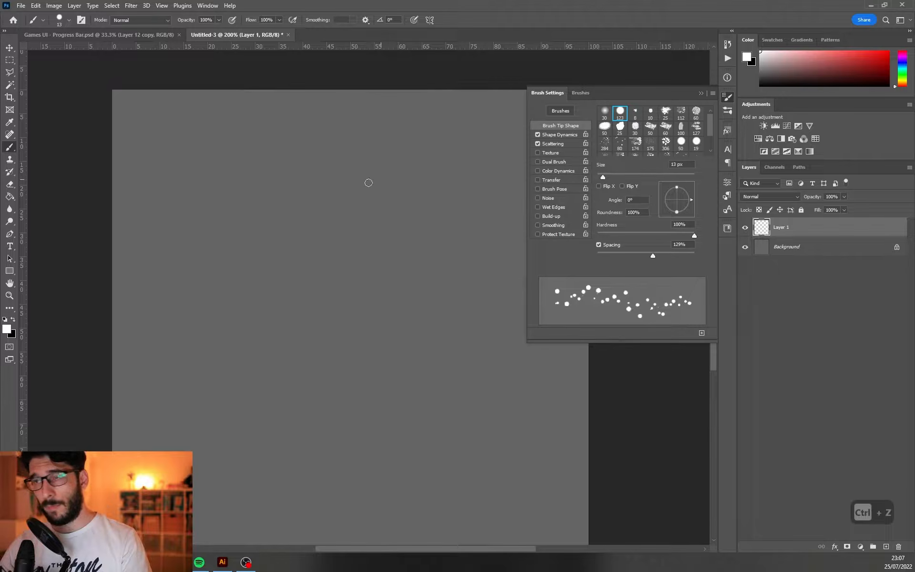
mouse_move(367, 182)
mouse_down()
mouse_move(201, 408)
mouse_move(348, 163)
mouse_up()
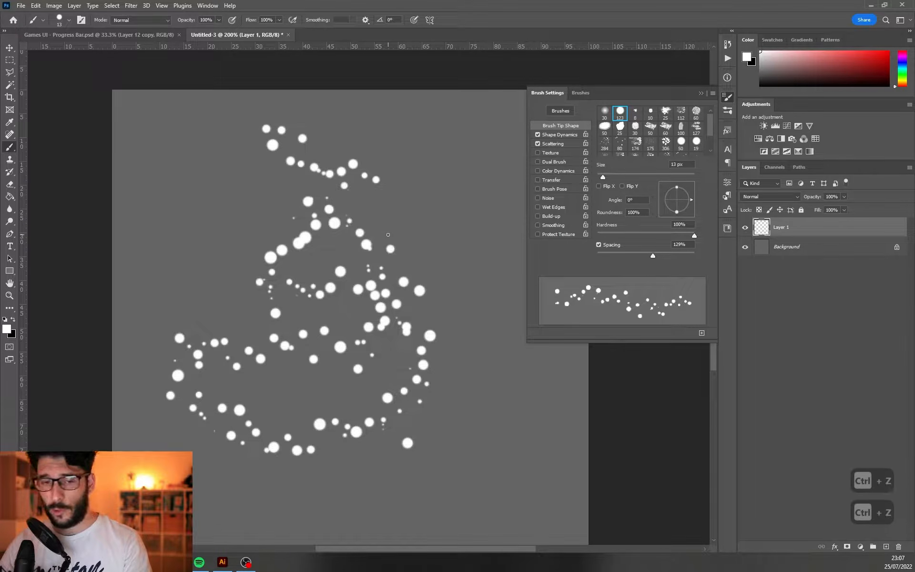
key(ctrl+z)
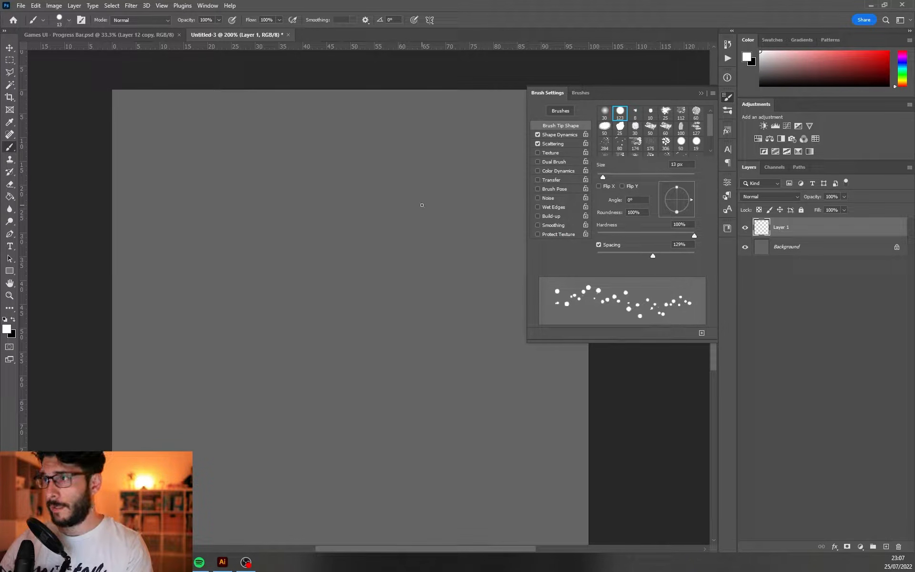
drag(421, 205, 436, 316)
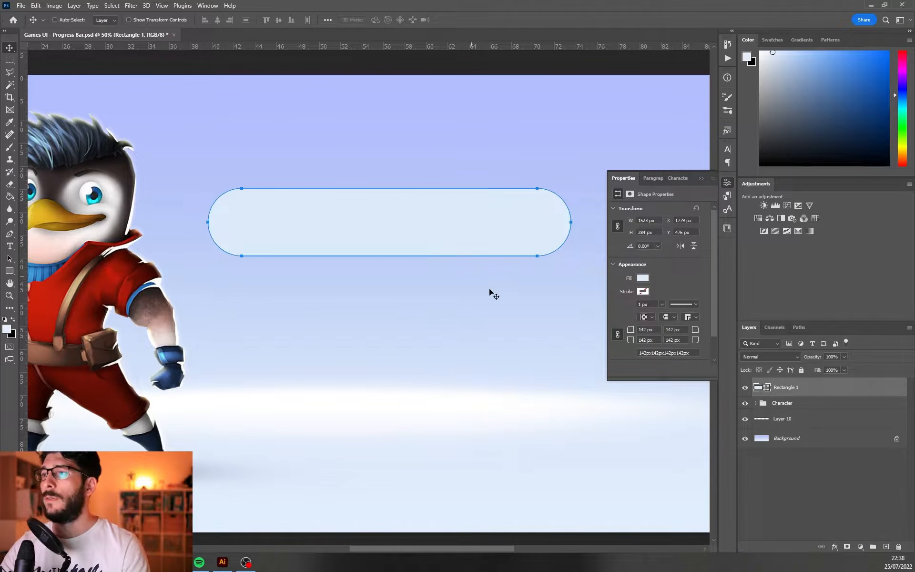
Draw a 71 by 512 px rectangle tilted 30° across the rounded bar's left end and merge both shapes into one layer
drag(467, 214, 467, 211)
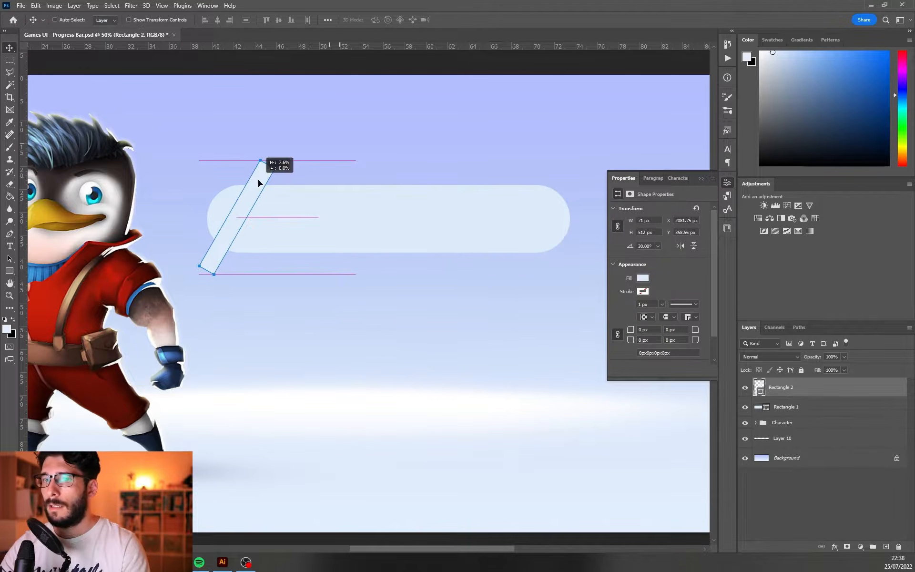
drag(258, 179, 258, 179)
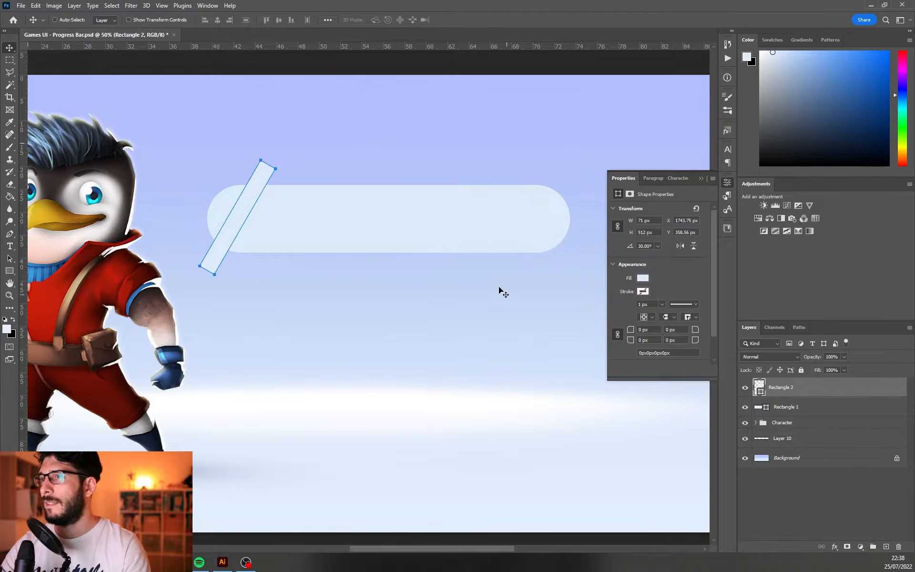
ctrl+click(805, 406)
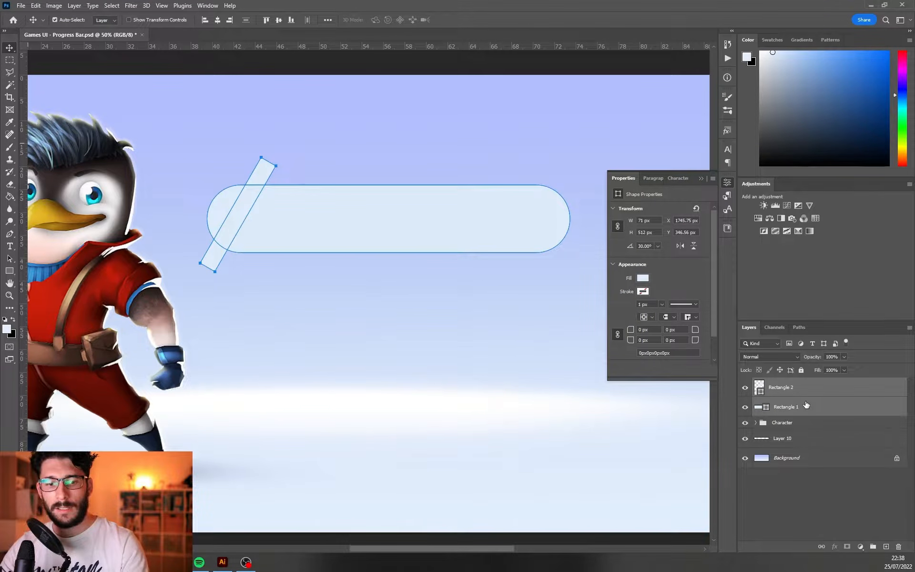
key(ctrl+e)
Cut the tilted strip out of the rounded bar with Subtract Front Shape
key(a)
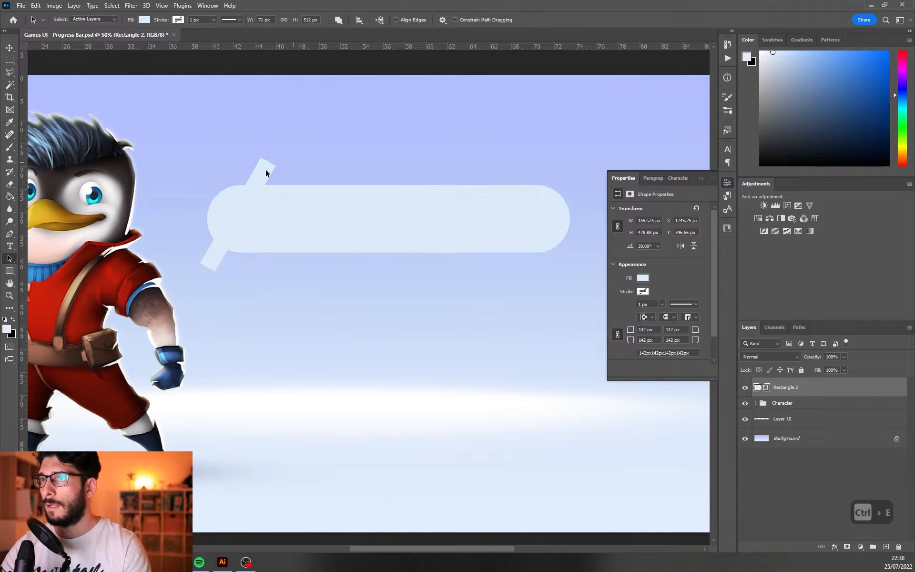
click(264, 175)
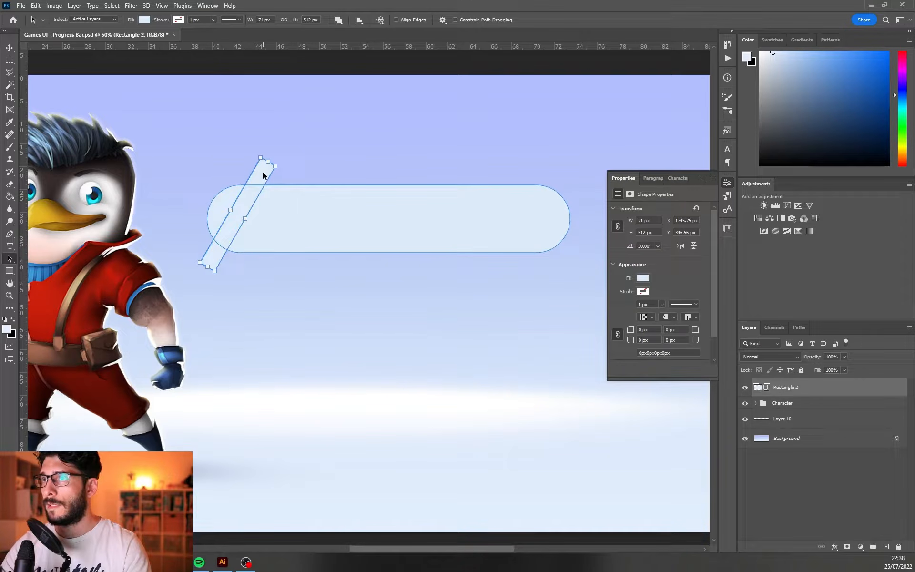
click(338, 20)
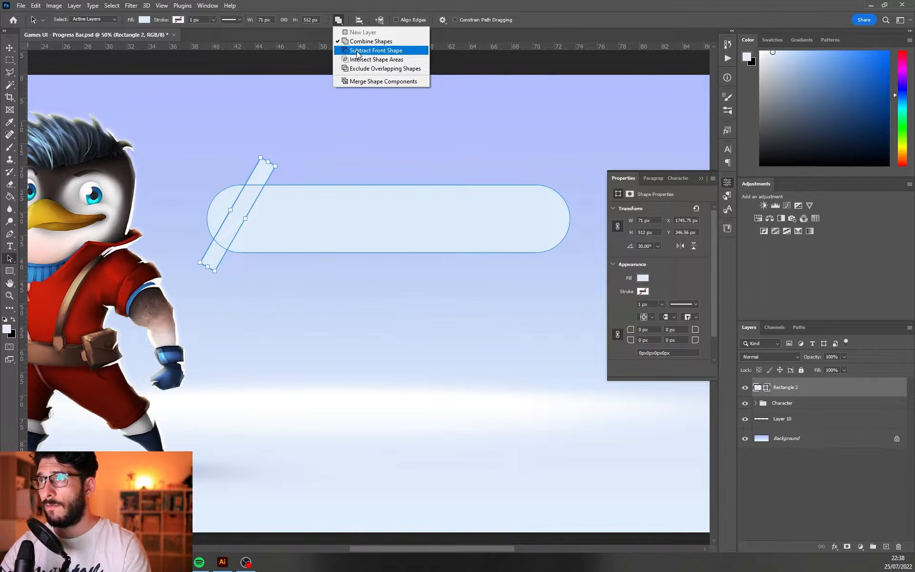
click(359, 51)
key(ctrl+z)
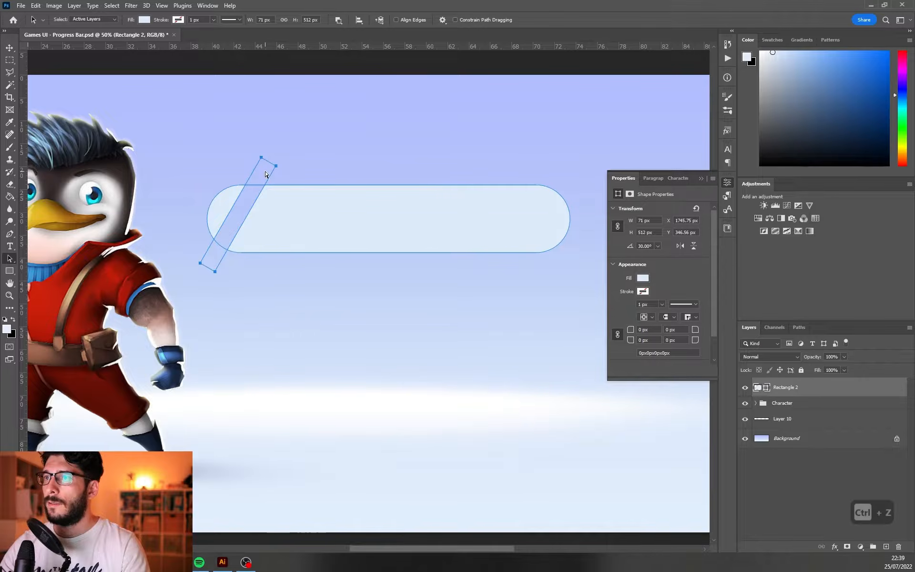
Cut off the bar's right end with a widened copy of the slanted strip and subtract a thin slanted strip along the lower edge
drag(261, 177, 523, 168)
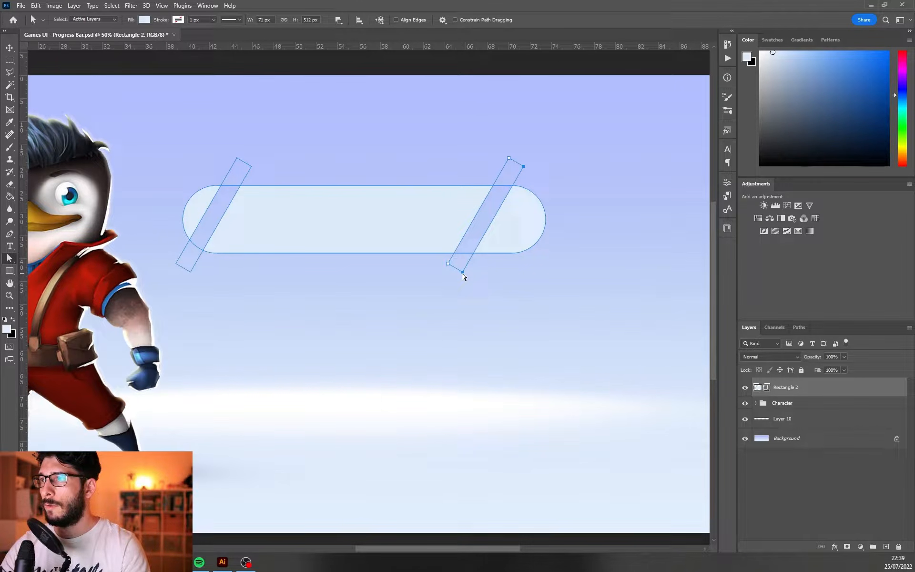
drag(463, 275, 541, 268)
right_click(10, 270)
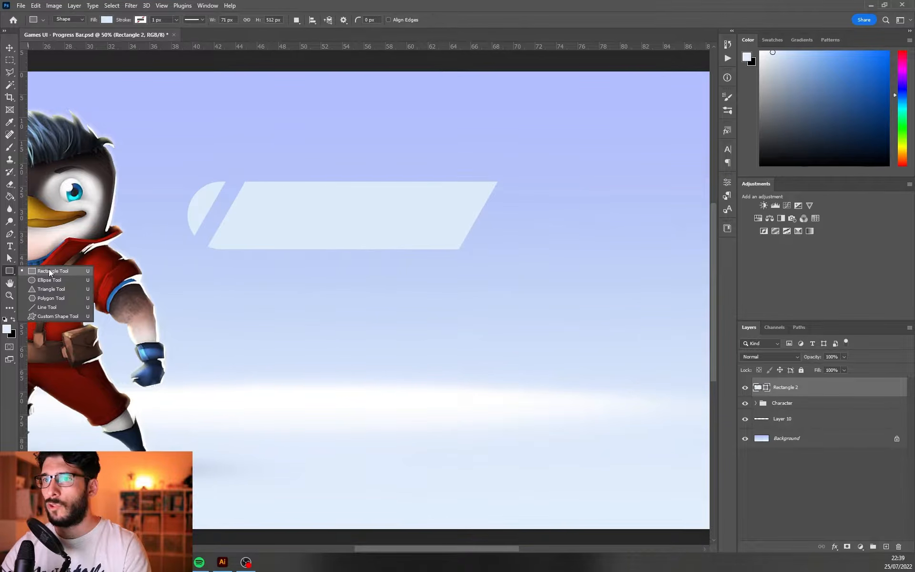
click(49, 269)
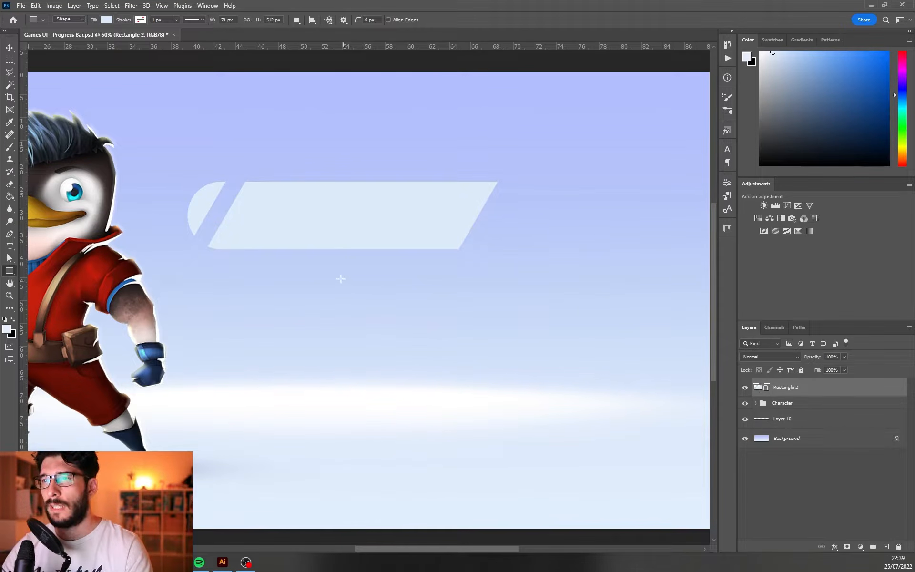
key(v)
scroll(380, 290, left, 5)
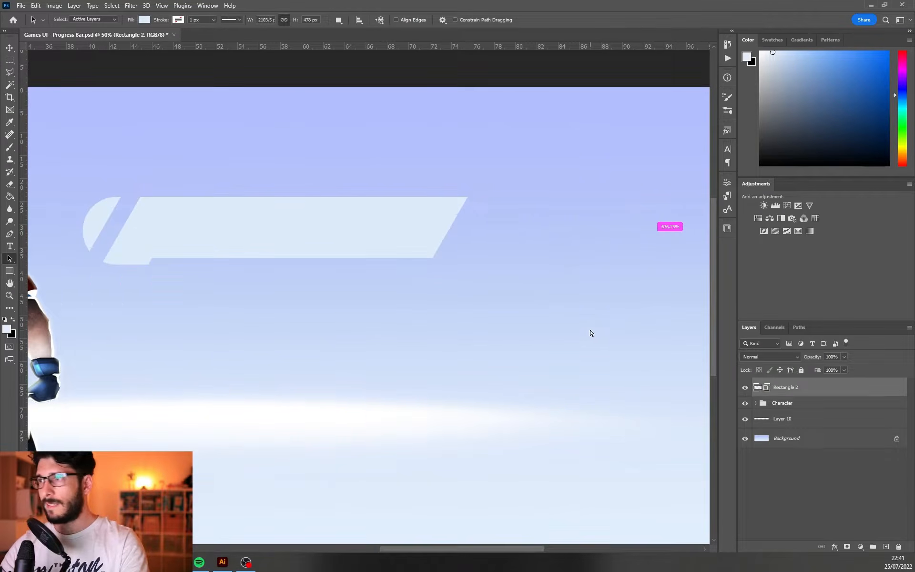
Duplicate the bar shape, scale the copy to about 74% offset toward the right end, and place it beneath the original
key(a)
key(ctrl+j)
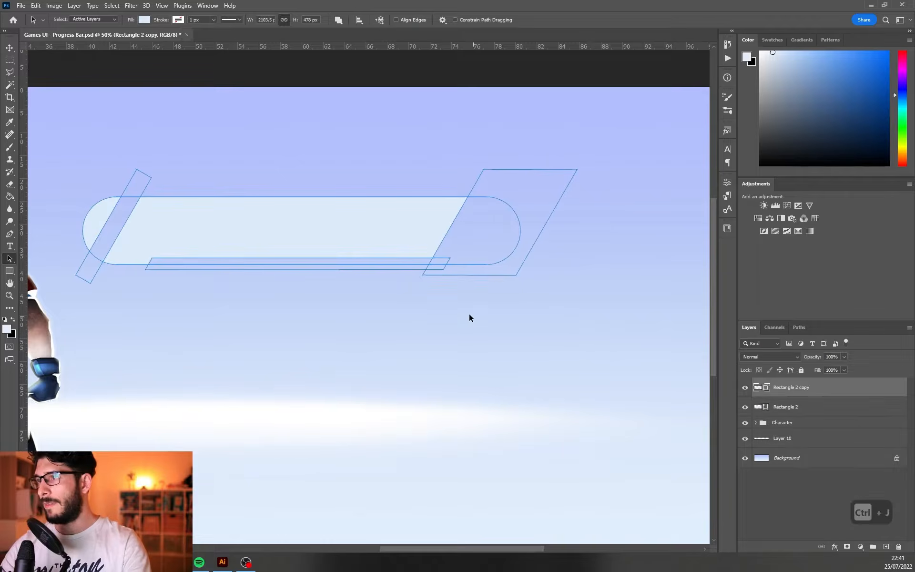
key(v)
drag(416, 233, 443, 249)
key(ctrl+t)
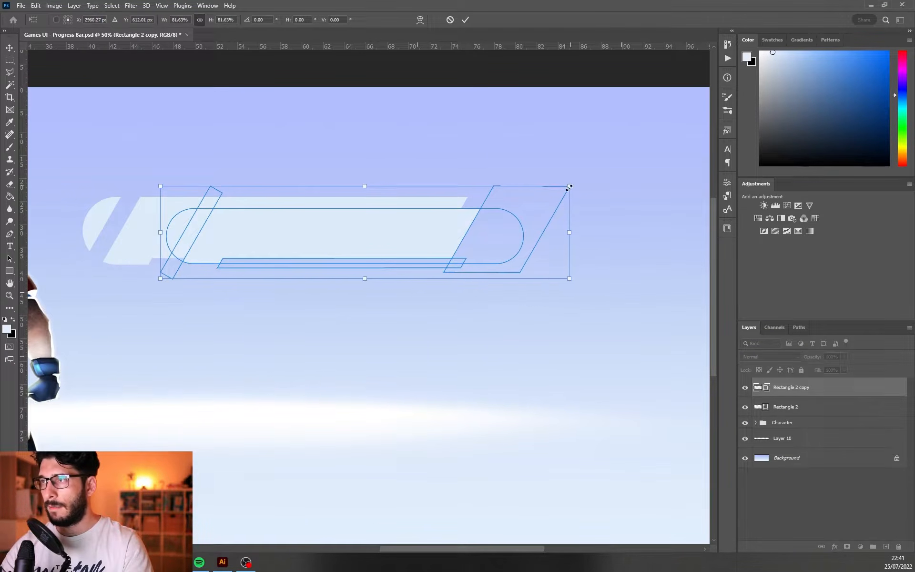
drag(569, 187, 539, 211)
drag(451, 245, 475, 244)
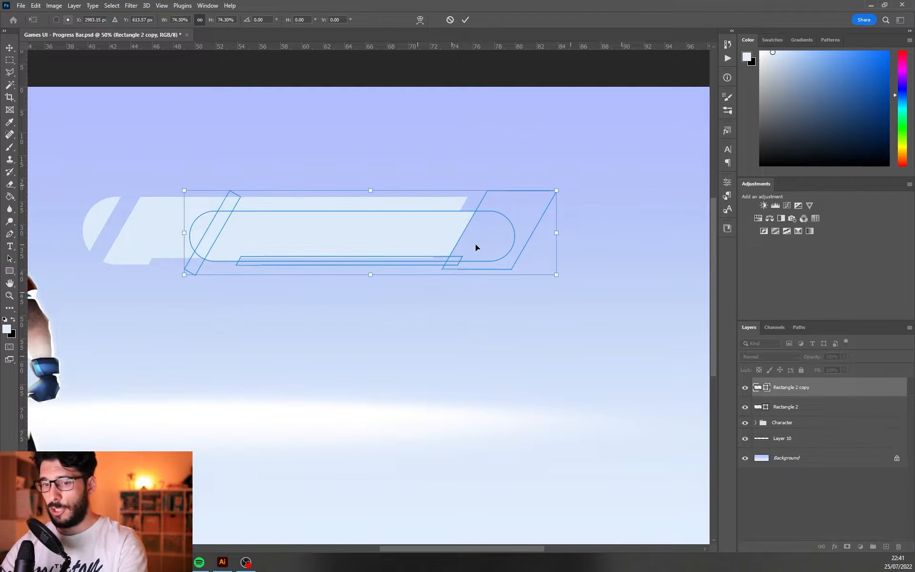
key(Return)
key(ctrl+[)
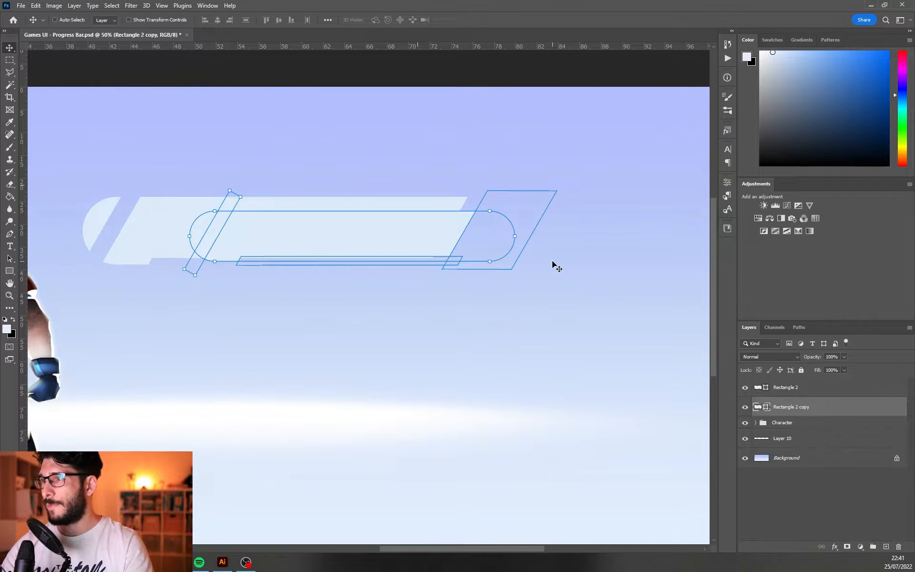
Fade the smaller bar copy to 67% opacity and shift it slightly closer to the main bar with path outlines hidden
key(ctrl+h)
key(6)
key(7)
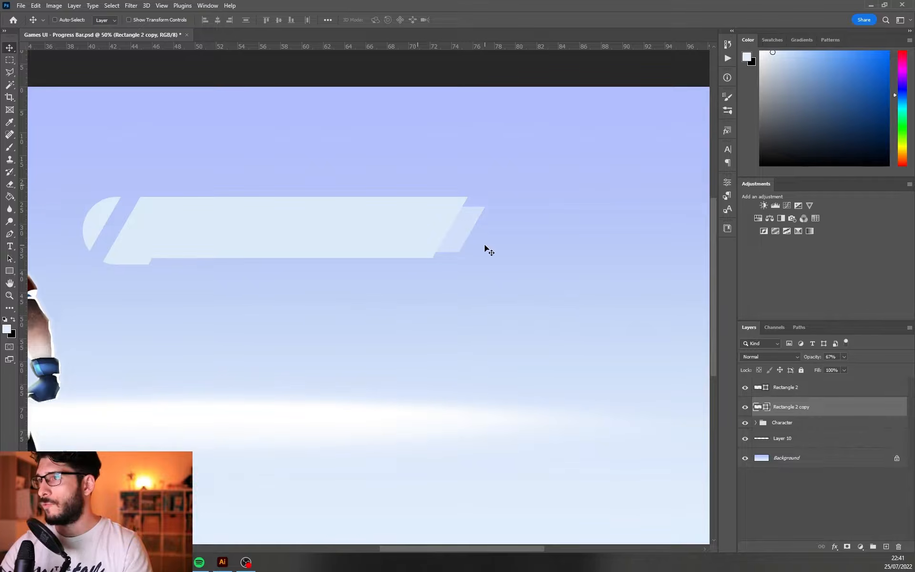
drag(484, 245, 475, 249)
Duplicate the faded bar copy beneath it and offset the duplicate slightly further right as a second trailing edge
drag(816, 407, 820, 420)
drag(472, 239, 481, 245)
key(ctrl+h)
drag(532, 274, 528, 273)
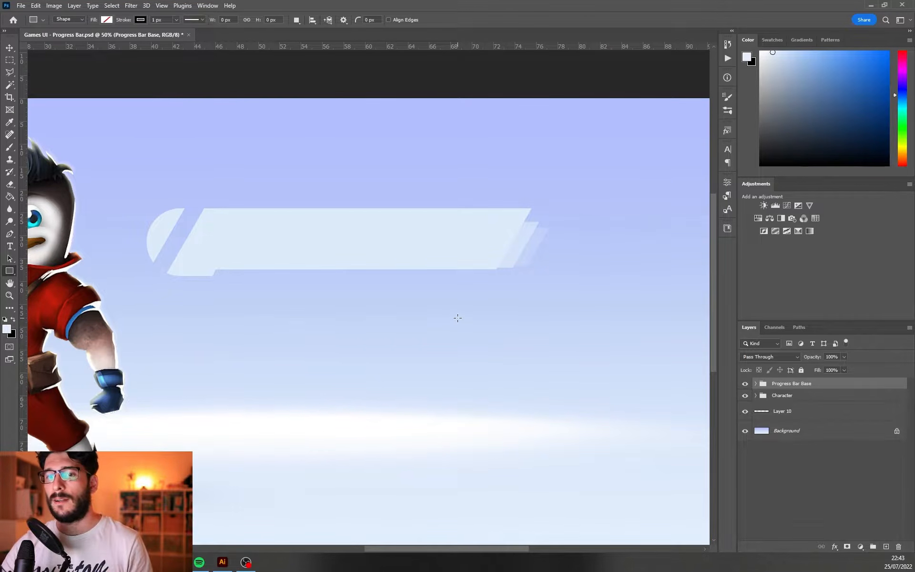
Draw a thin green rounded bar inside the base, enlarge a duplicate of it toward the lower right, and merge the two shapes
drag(210, 216, 469, 227)
key(v)
drag(469, 227, 476, 229)
key(ctrl+t)
drag(238, 230, 253, 263)
key(ctrl+e)
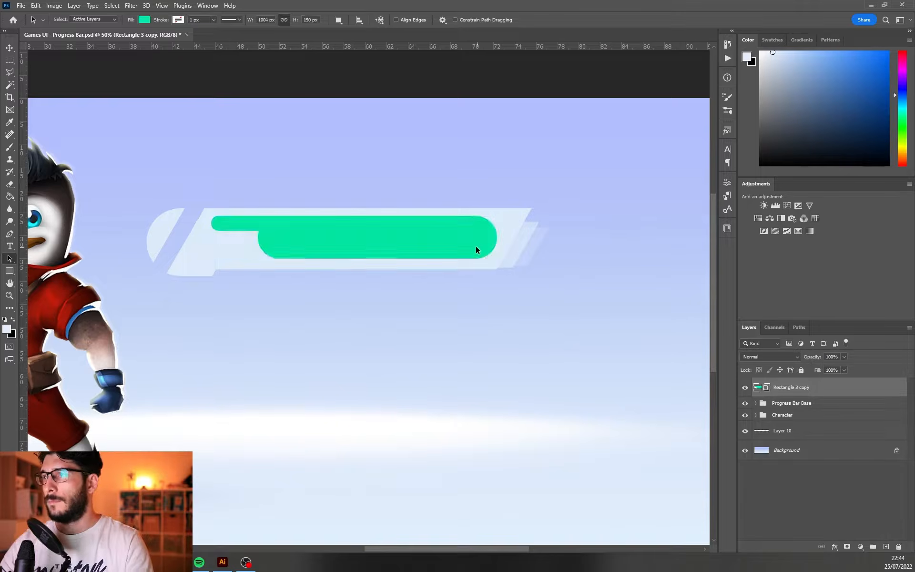
Curve the green shape's lower-left corner by subtracting a 228 px circle and rename its layer to Fill
click(451, 245)
click(551, 253)
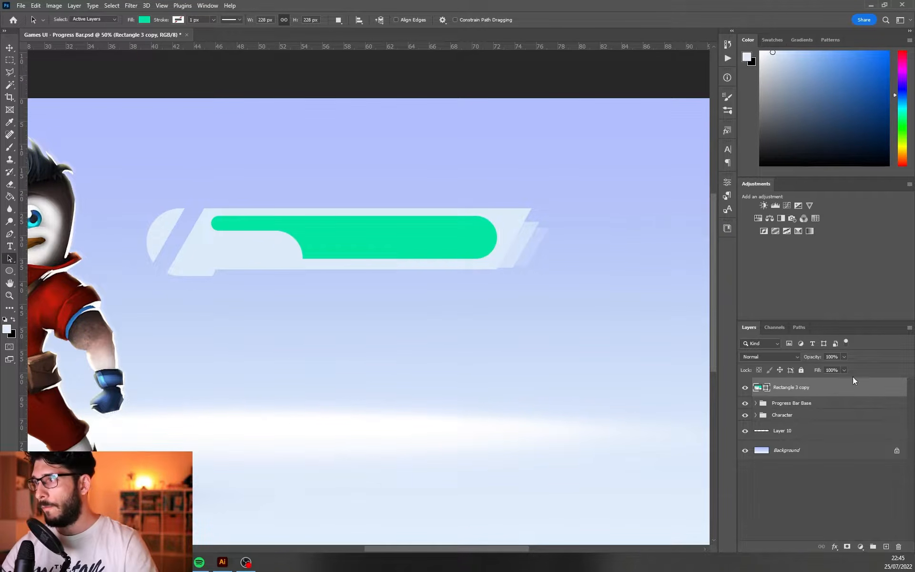
double_click(785, 388)
text(Fill)
key(Return)
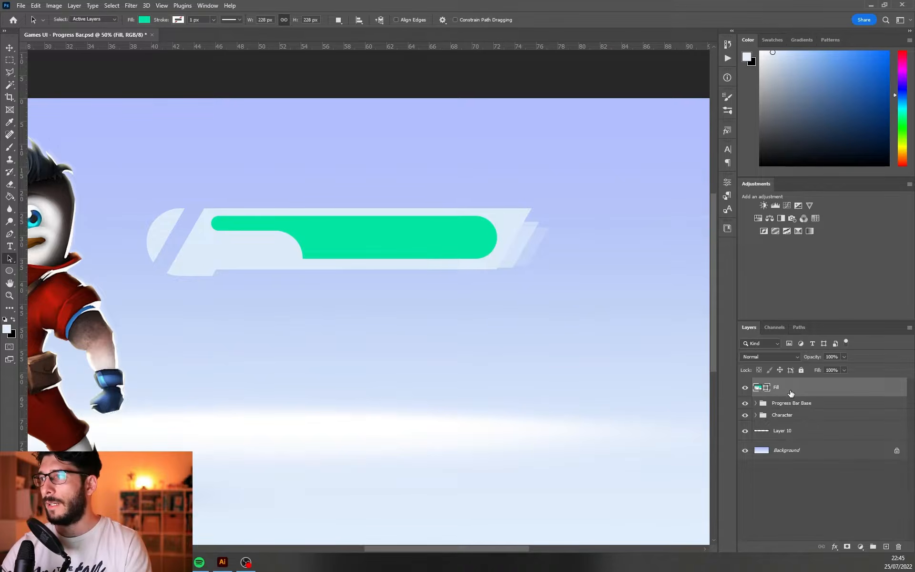
Duplicate the Fill layer beneath the original and recolour the copy dark teal as the empty track
drag(791, 392, 792, 396)
click(744, 389)
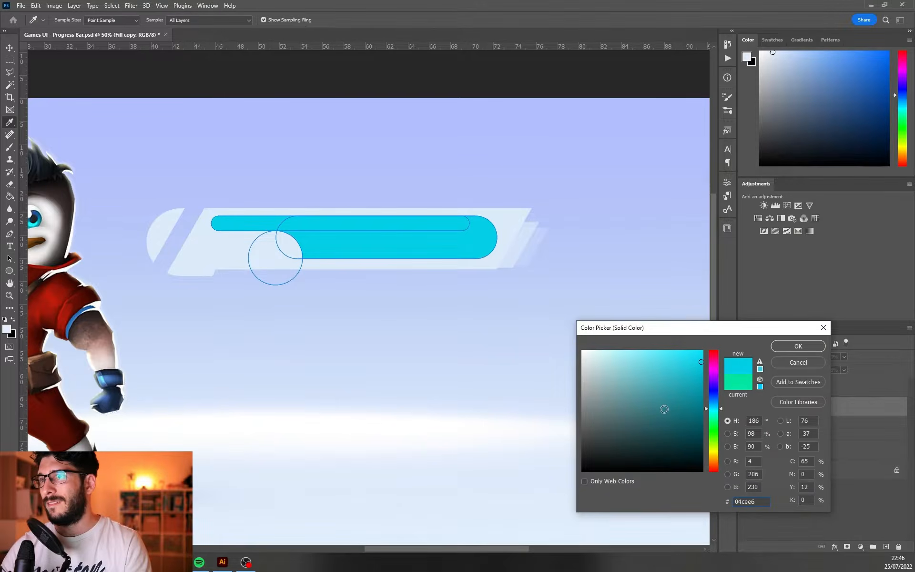
text(1b5865)
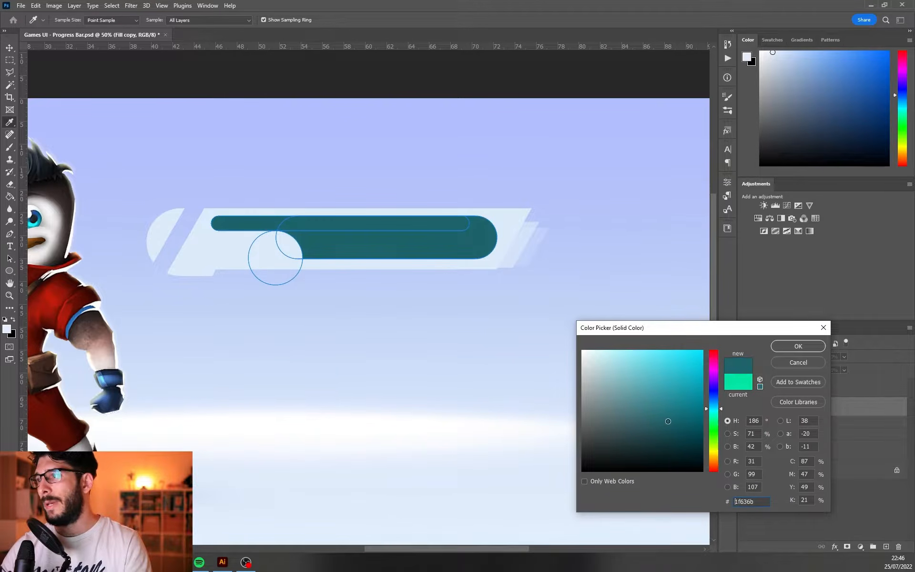
drag(713, 407, 715, 411)
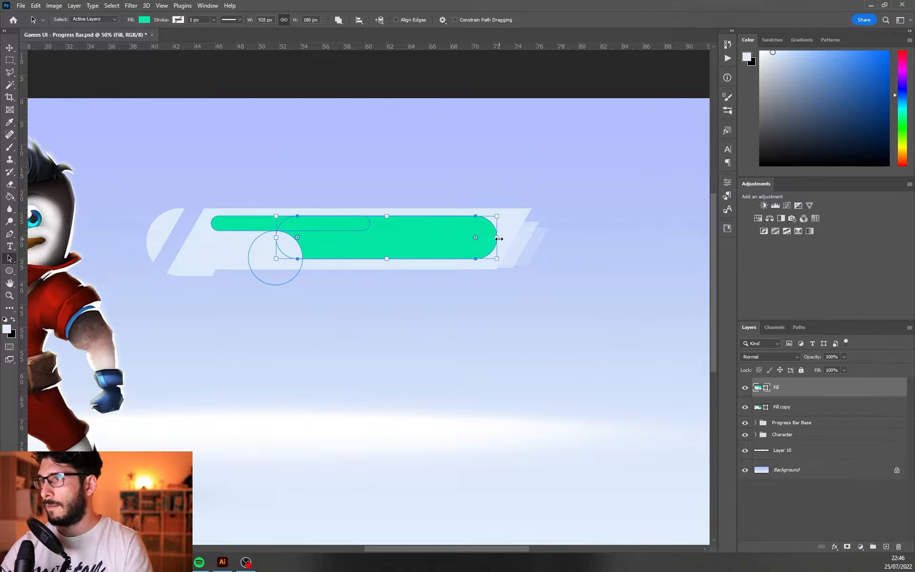
Shorten the green Fill shape from its right end to leave part of the dark track exposed
drag(499, 238, 406, 238)
click(610, 285)
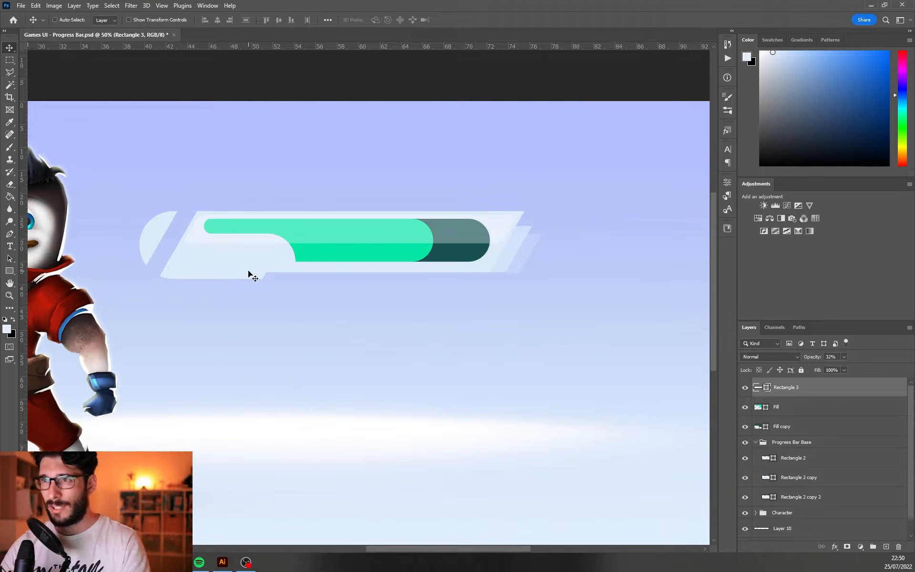
key(ctrl+minus)
drag(325, 322, 410, 317)
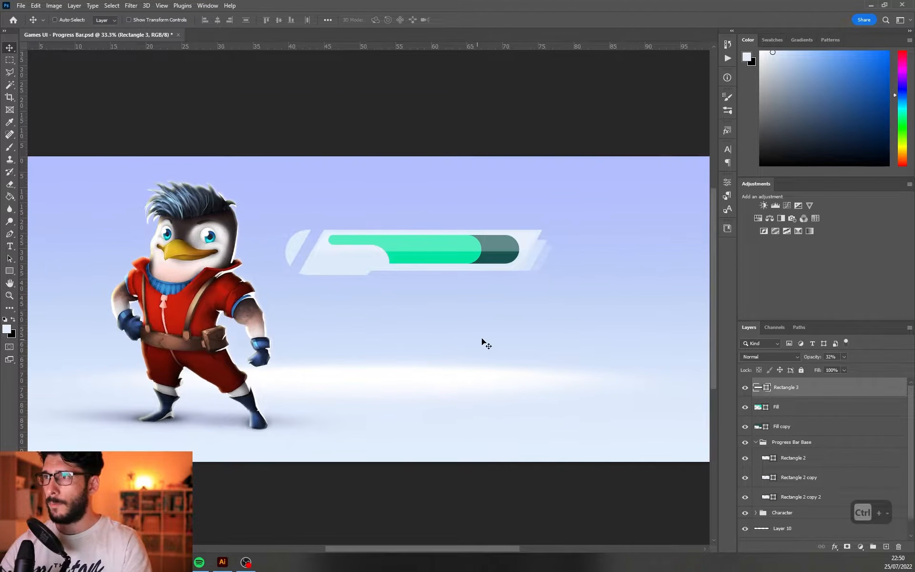
drag(465, 348, 406, 332)
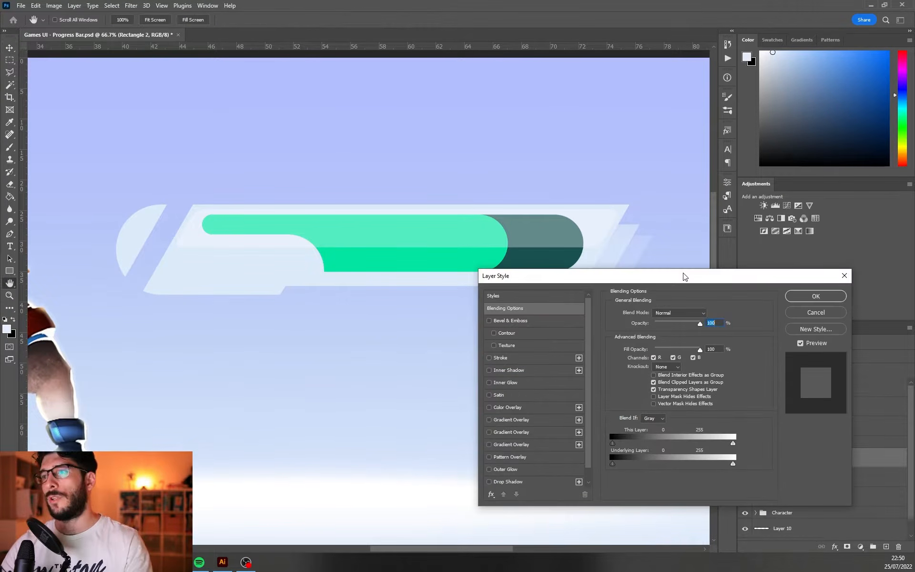
Add a linear Gradient Overlay to Rectangle 2 with a 90° angle and 101% scale
click(489, 419)
click(519, 420)
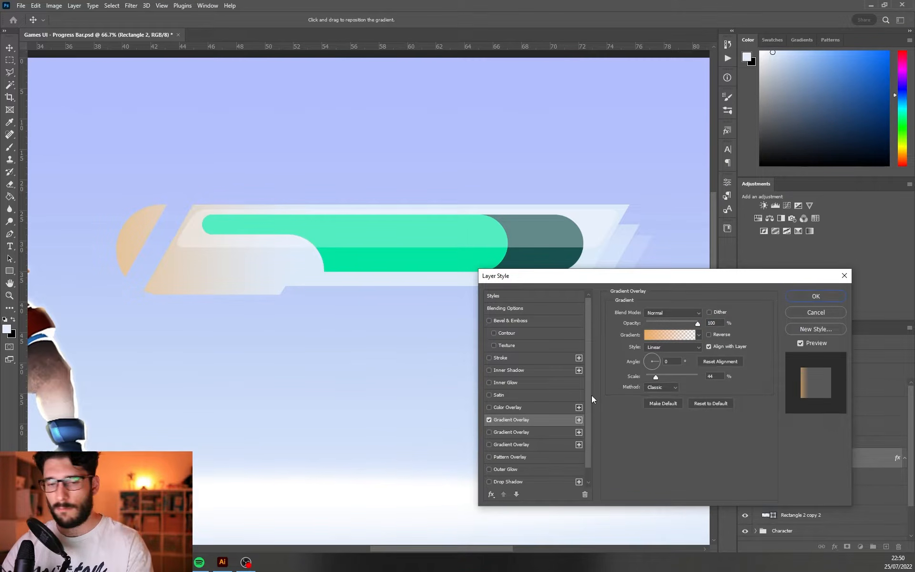
click(652, 355)
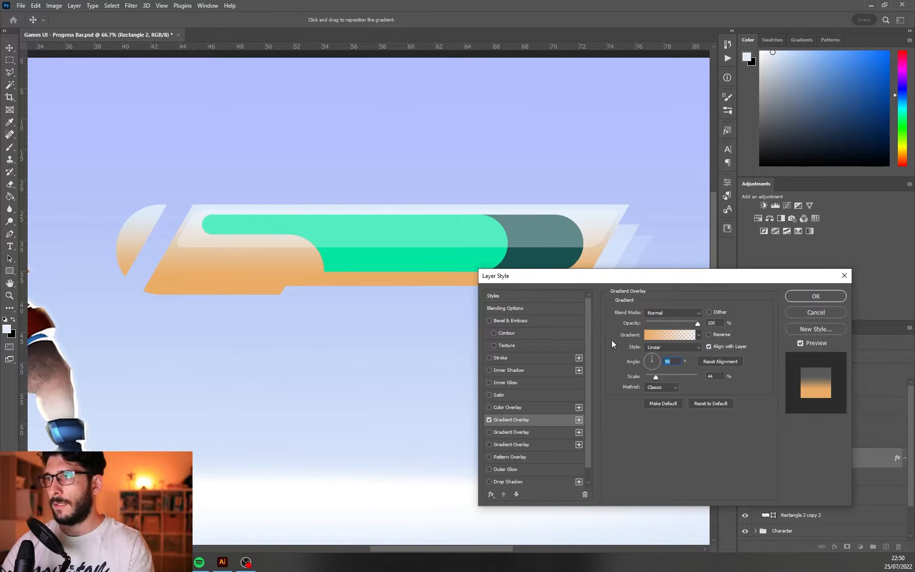
drag(655, 376, 677, 377)
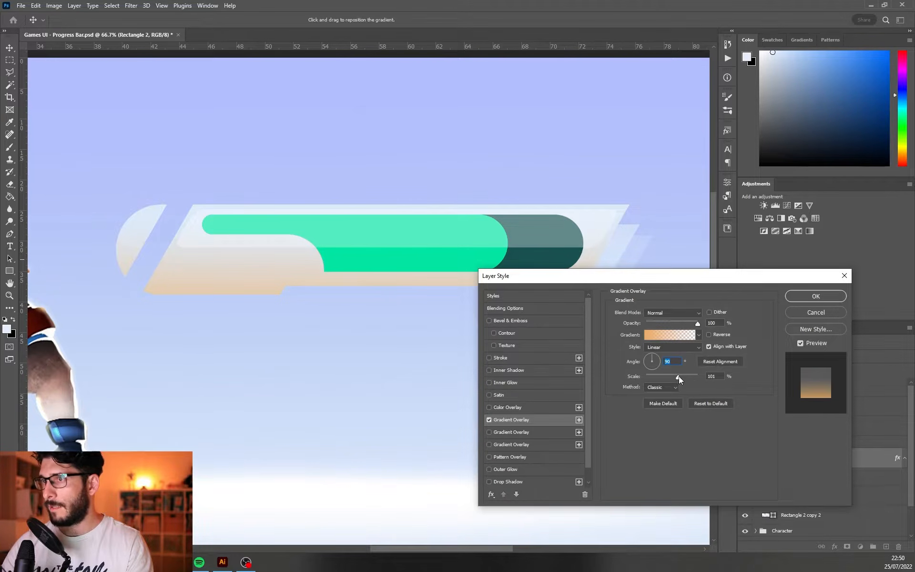
Change the overlay gradient's orange colour stop to a pale cyan
click(670, 334)
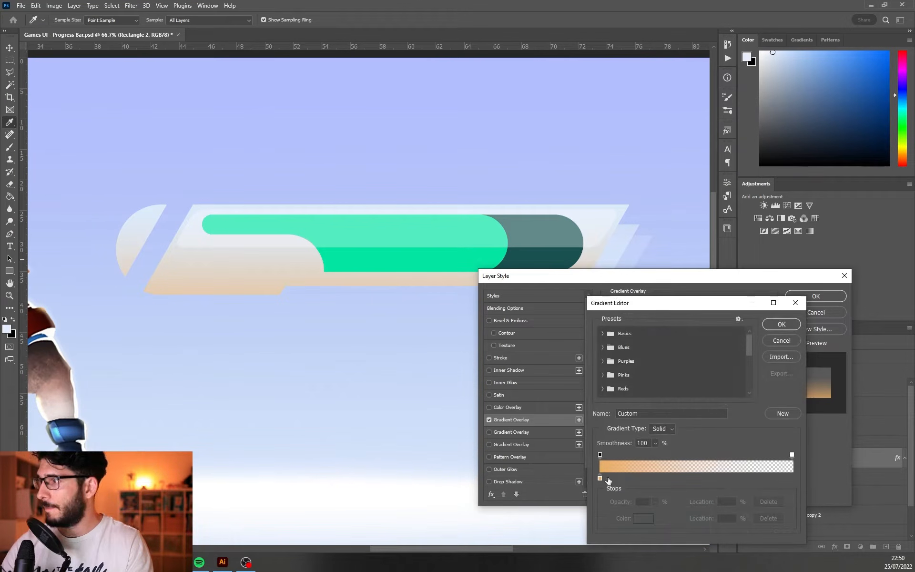
double_click(600, 477)
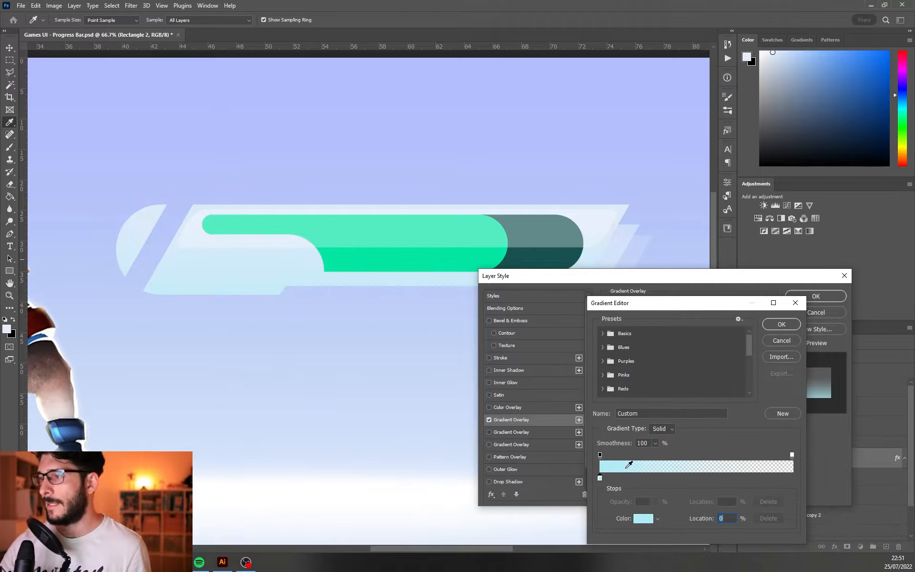
double_click(600, 477)
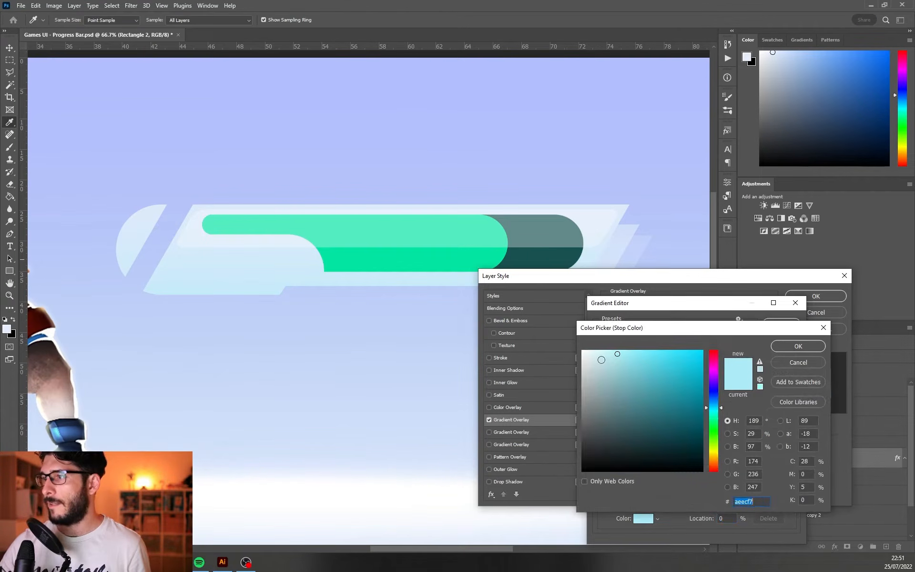
key(Return)
key(Return)
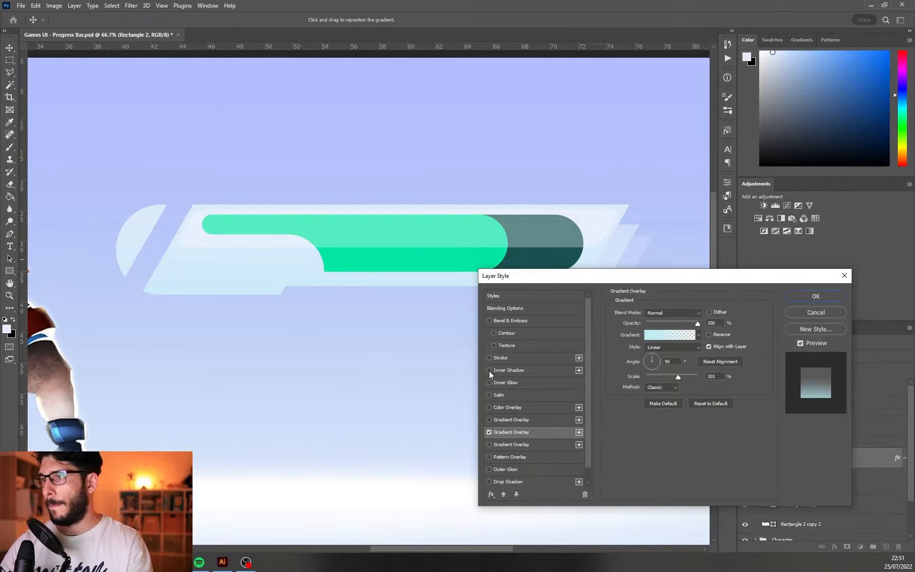
Add a white Inner Shadow to Rectangle 2 with 43% opacity, 71° angle, 22 px distance and 18 px size
click(489, 370)
click(524, 369)
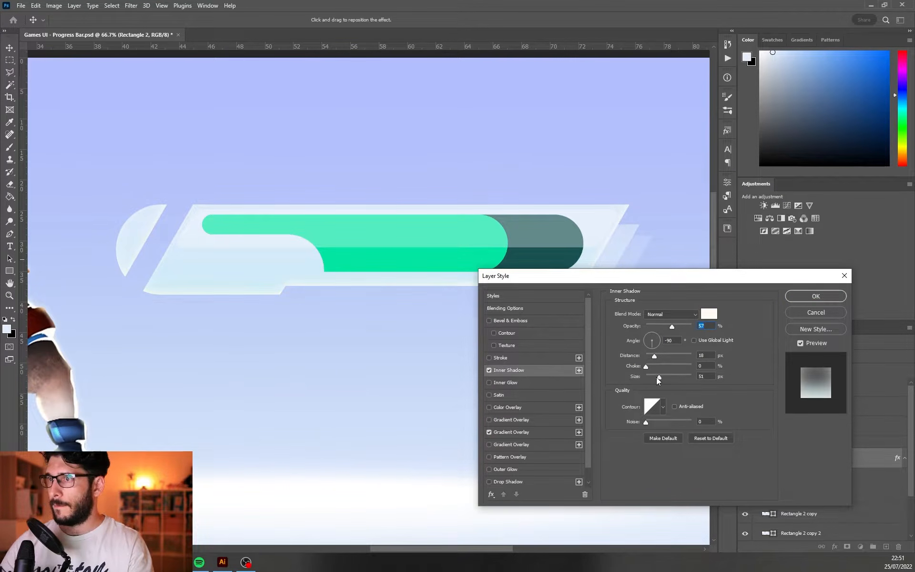
click(711, 314)
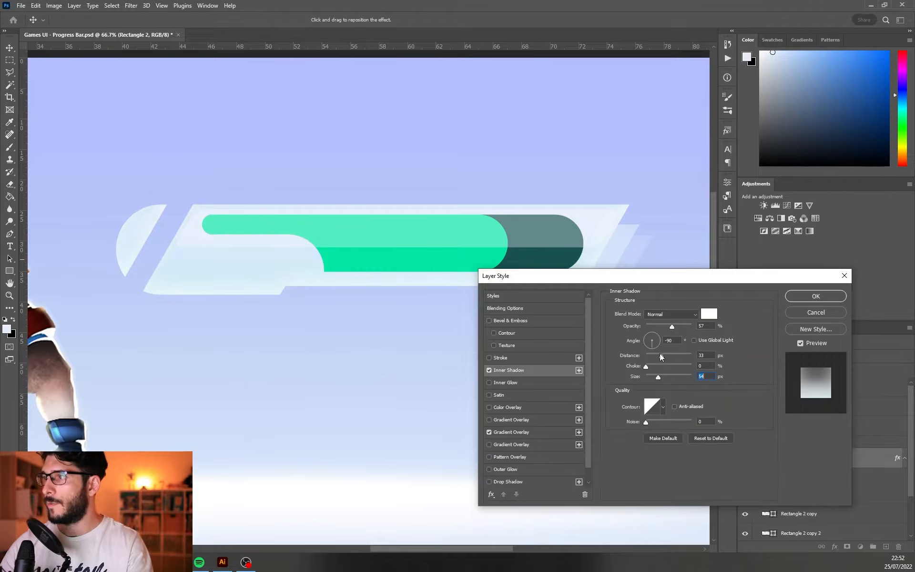
drag(659, 355, 657, 355)
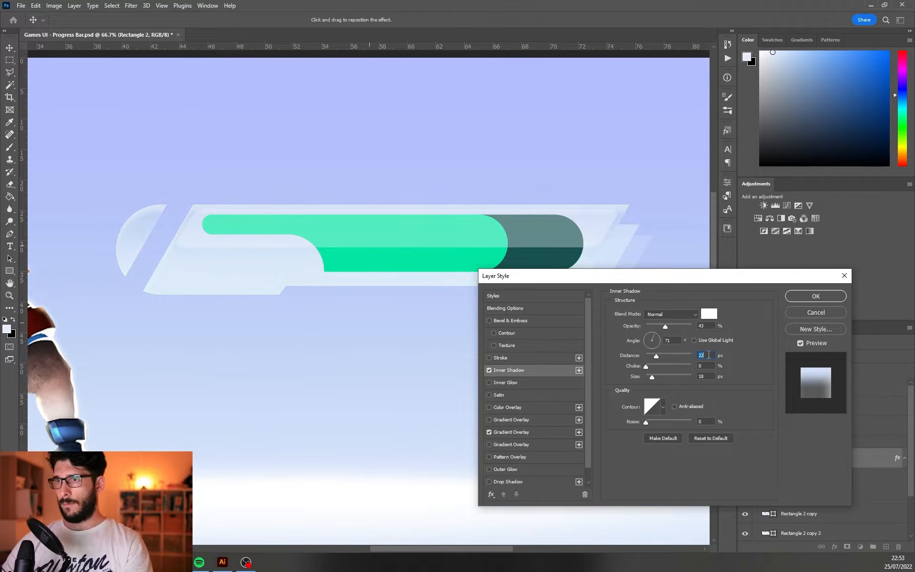
click(806, 297)
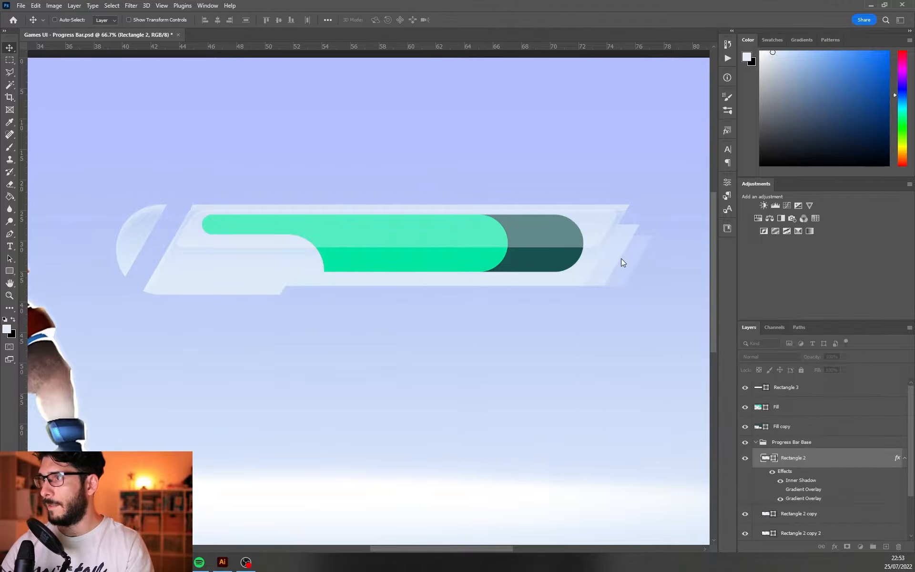
Add a linear Gradient Overlay to the green Fill layer and recolour its opaque stop to a light yellow
click(810, 411)
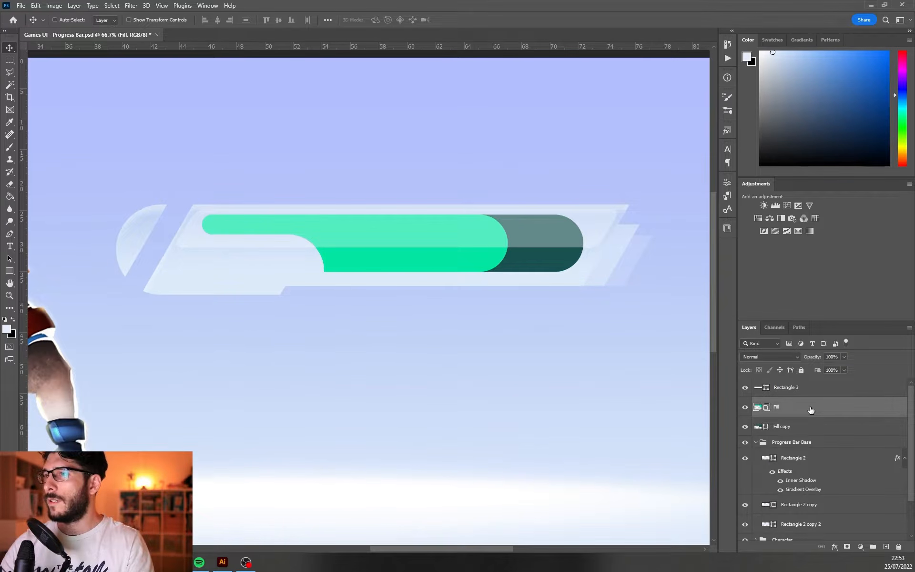
double_click(811, 409)
click(498, 420)
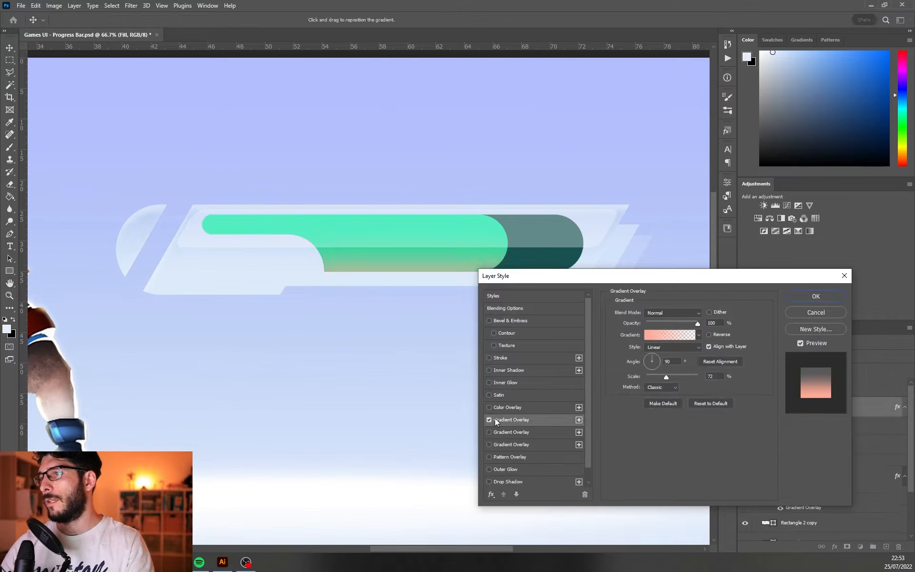
drag(713, 449, 713, 453)
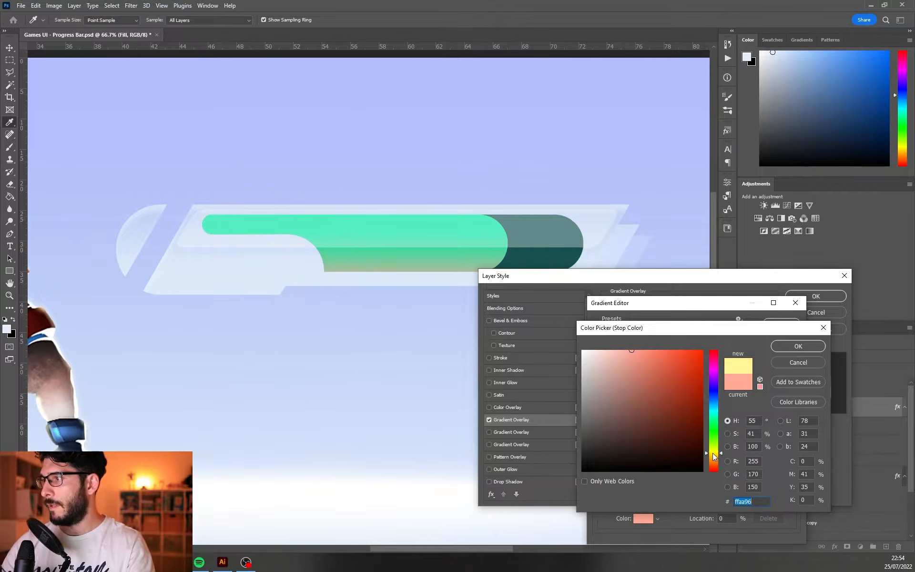
drag(692, 353, 692, 328)
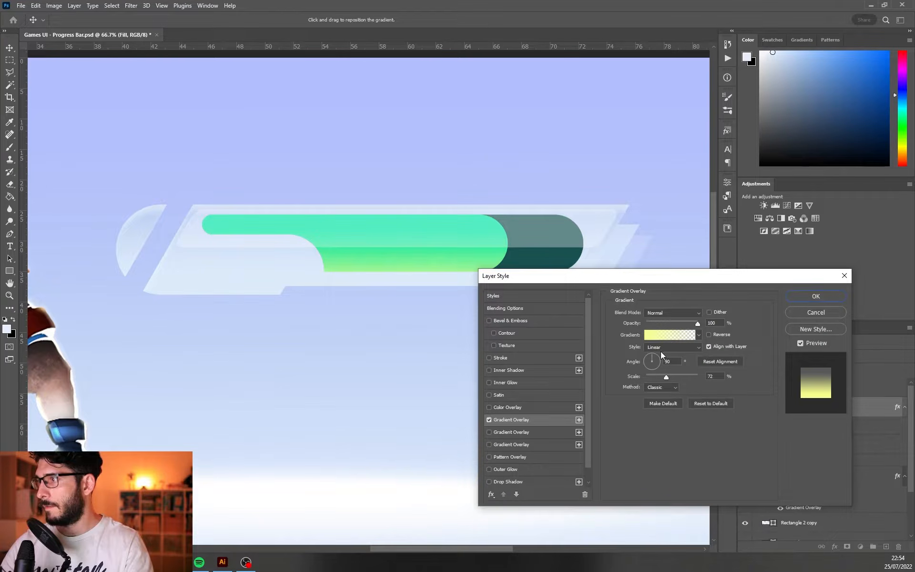
drag(650, 364, 648, 361)
Set the yellow overlay to a -180° angle and 82% scale so it fades in from the fill's right end
drag(611, 276, 476, 301)
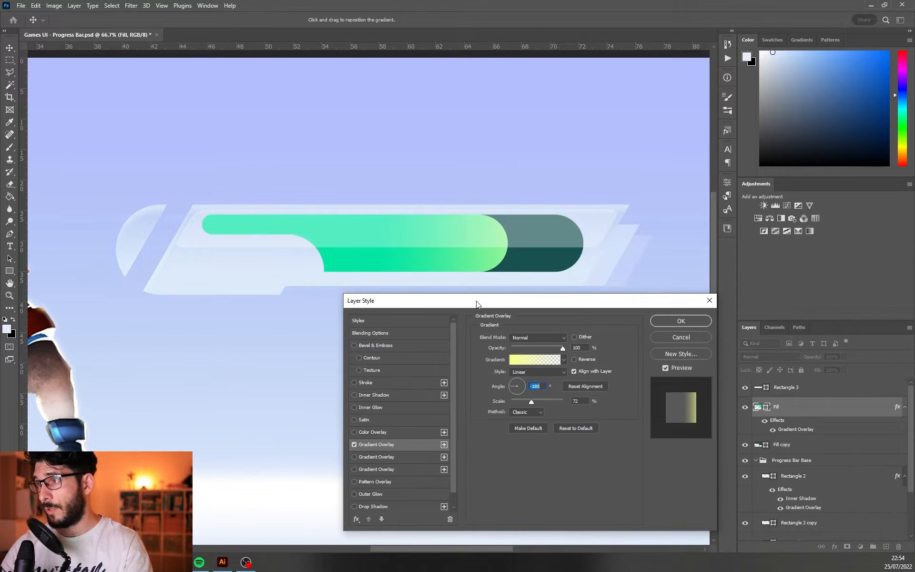
drag(541, 400, 540, 401)
click(576, 347)
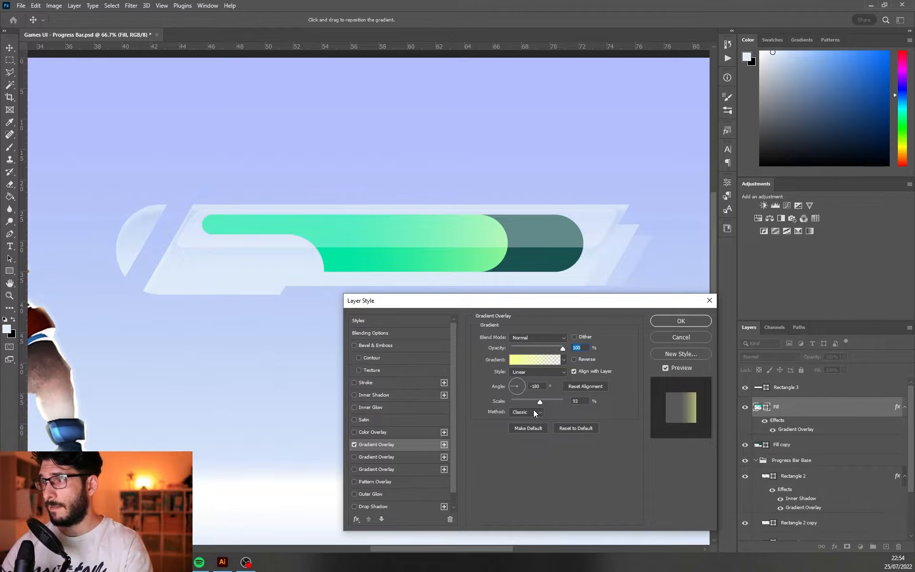
click(536, 403)
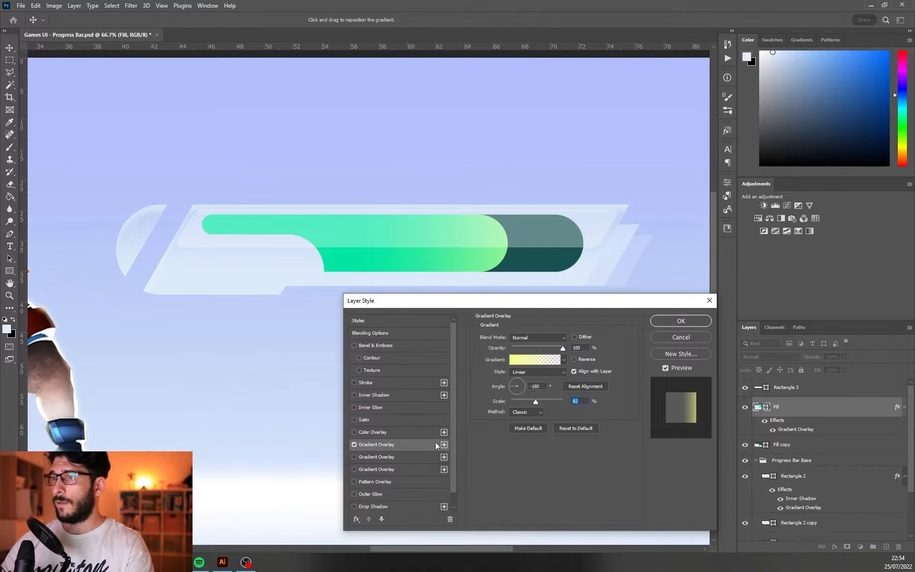
Enable a second Gradient Overlay on Fill at -90° and set its colour stop to dark green 0c943f
click(354, 458)
click(374, 456)
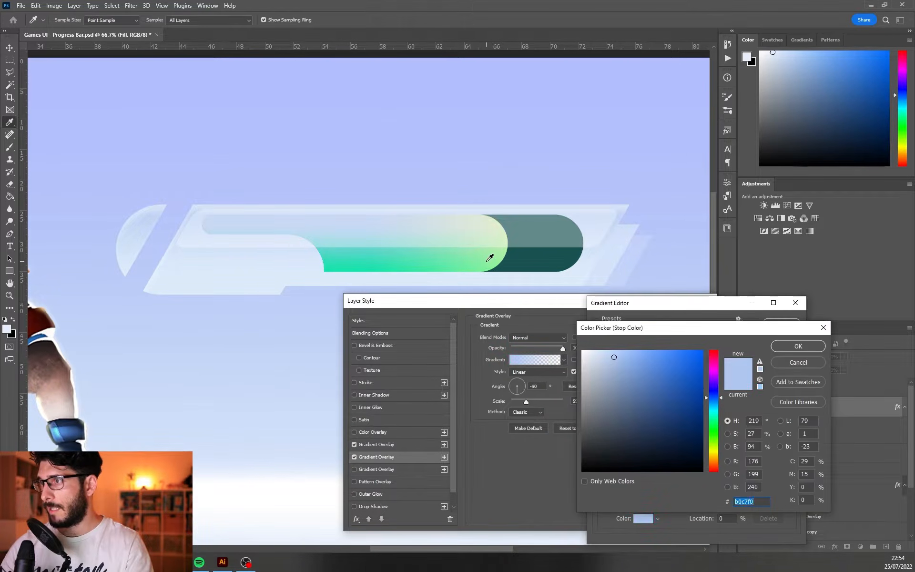
text(04e6a3)
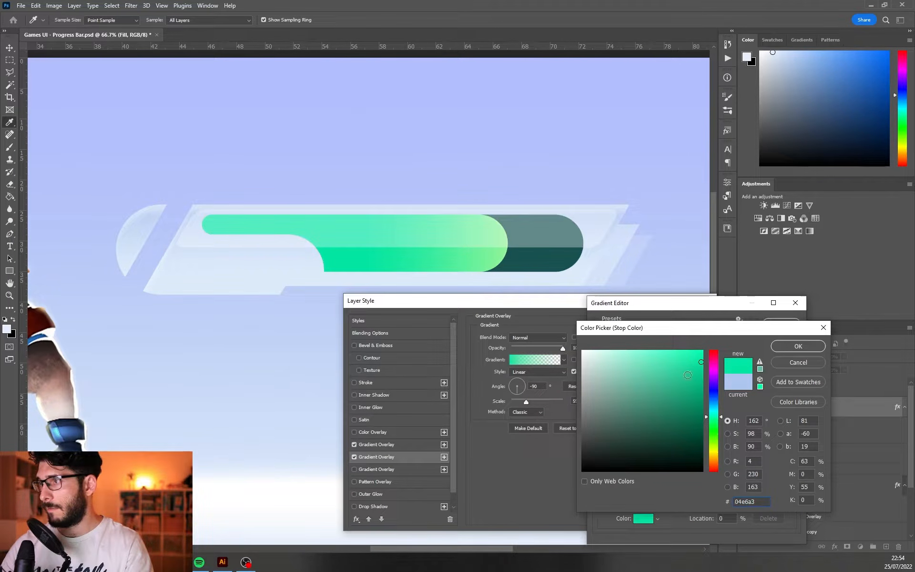
click(694, 401)
click(713, 423)
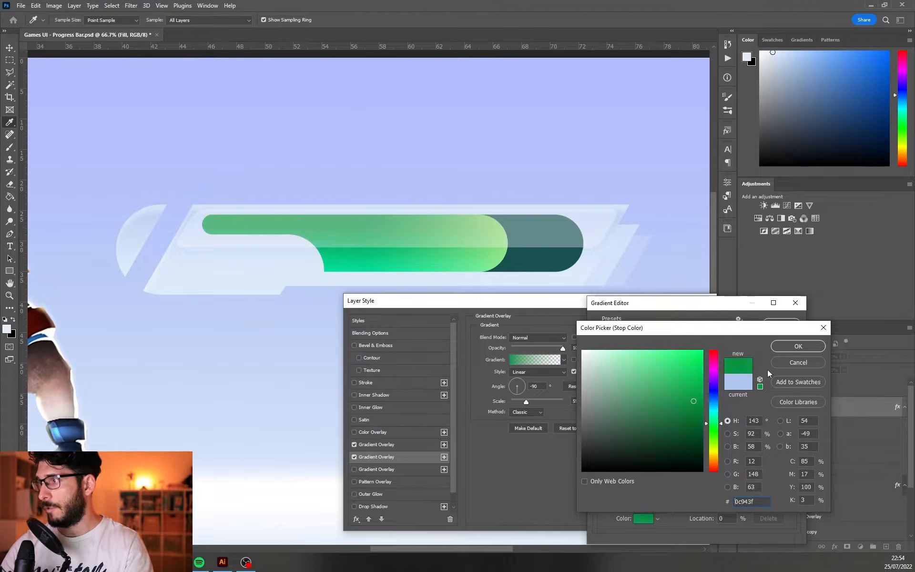
click(799, 347)
Add an Inner Shadow to the Fill layer, adjusting its angle and choosing a bright yellow-green colour
click(355, 395)
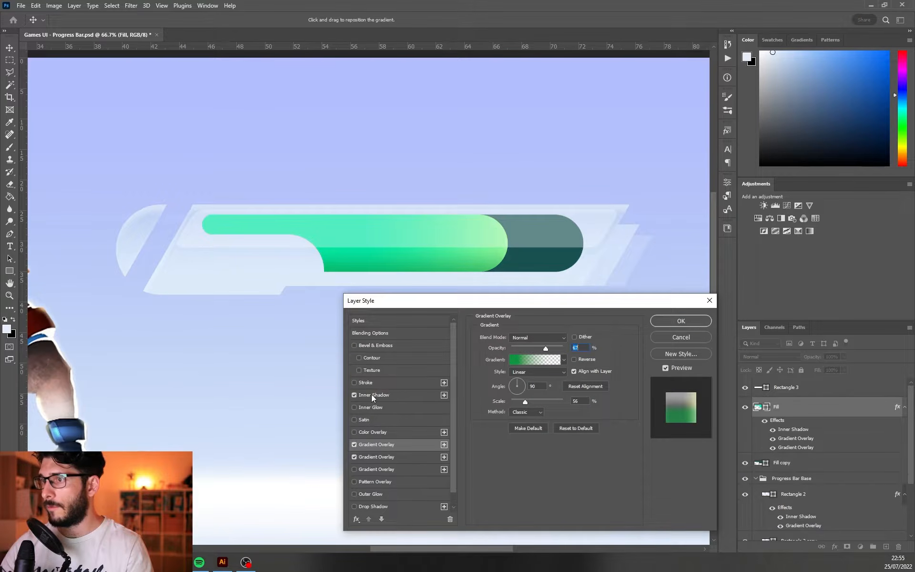
click(381, 394)
mouse_move(521, 380)
mouse_down()
mouse_move(511, 380)
mouse_move(532, 391)
mouse_up()
click(574, 339)
drag(661, 368, 659, 331)
click(718, 443)
drag(719, 445, 719, 436)
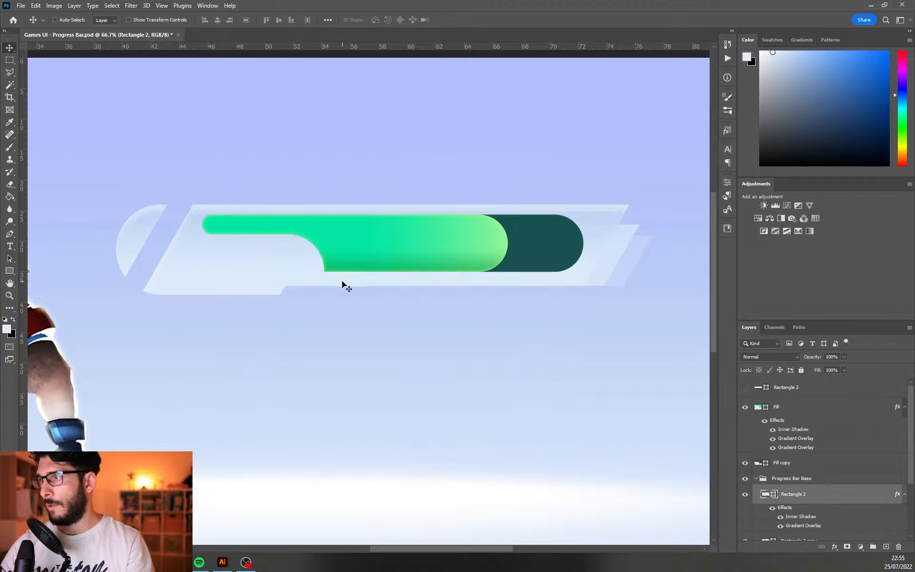
Round the notch corner on Rectangle 2's lower edge by adding a Pen tool anchor point beside it and reshaping the path
key(a)
click(289, 281)
click(293, 280)
click(807, 492)
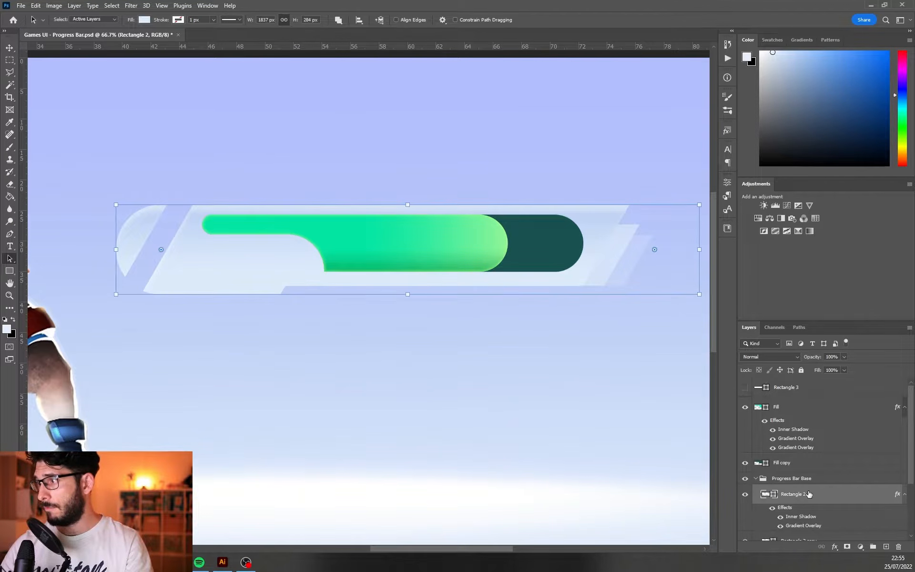
scroll(807, 493, down, 2)
click(269, 276)
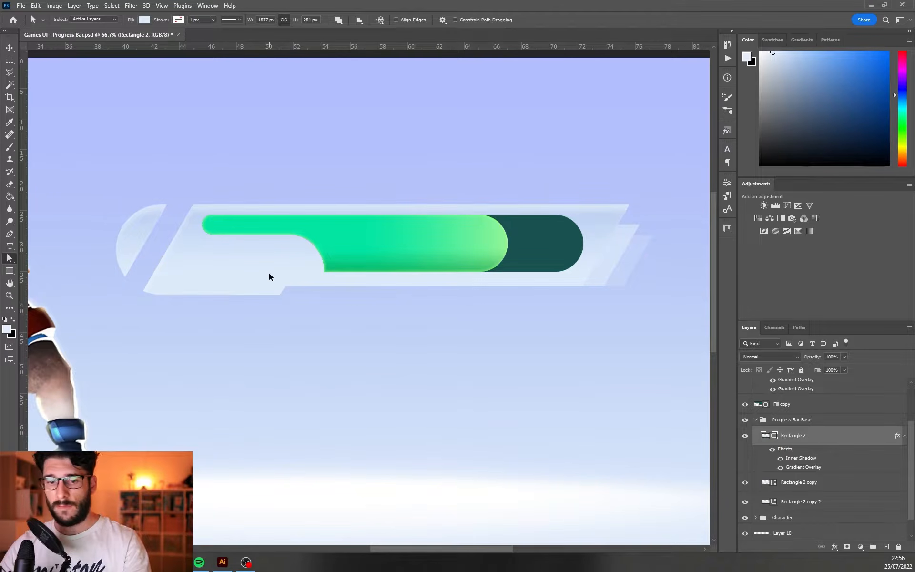
key(ctrl+z)
key(p)
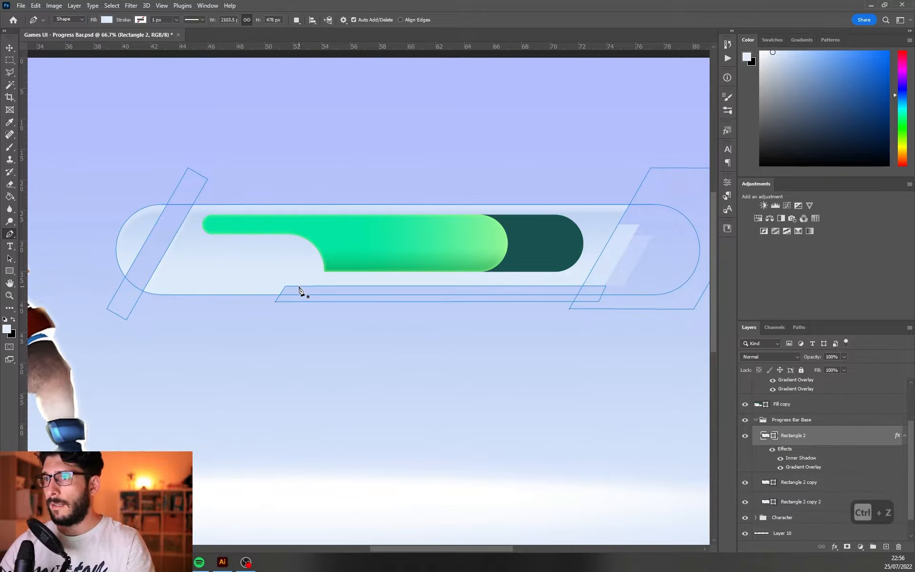
ctrl+click(299, 286)
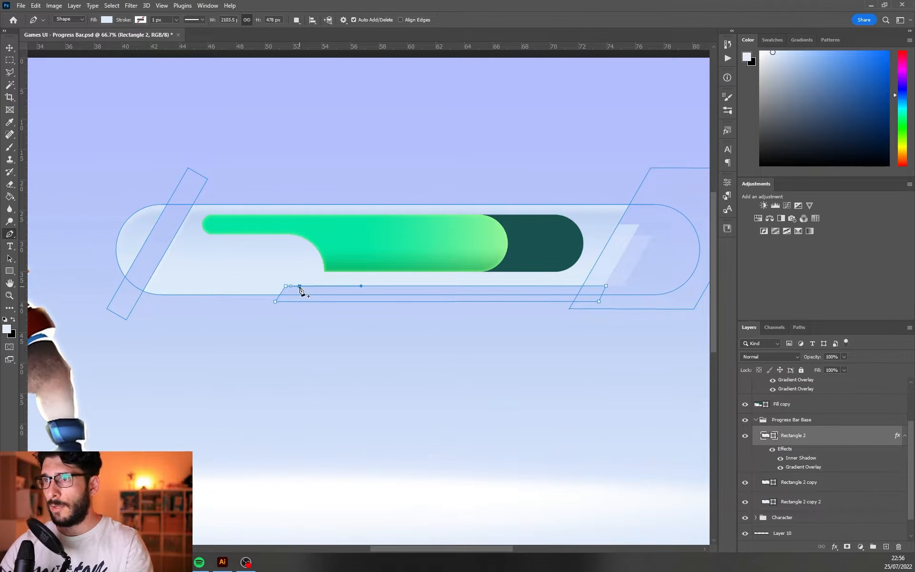
key(v)
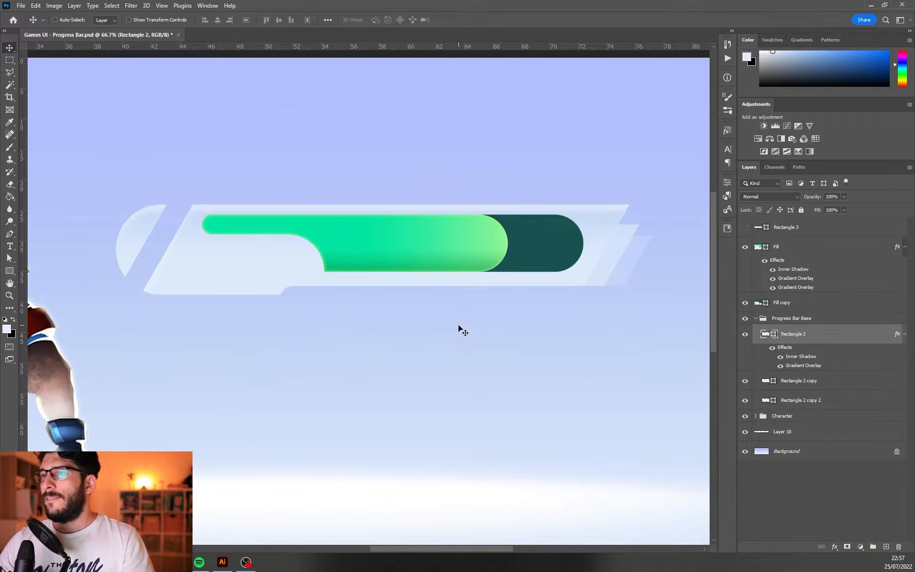
Select the Fill, Fill copy and three base rectangle layers together and scale the progress bar down
key(ctrl+h)
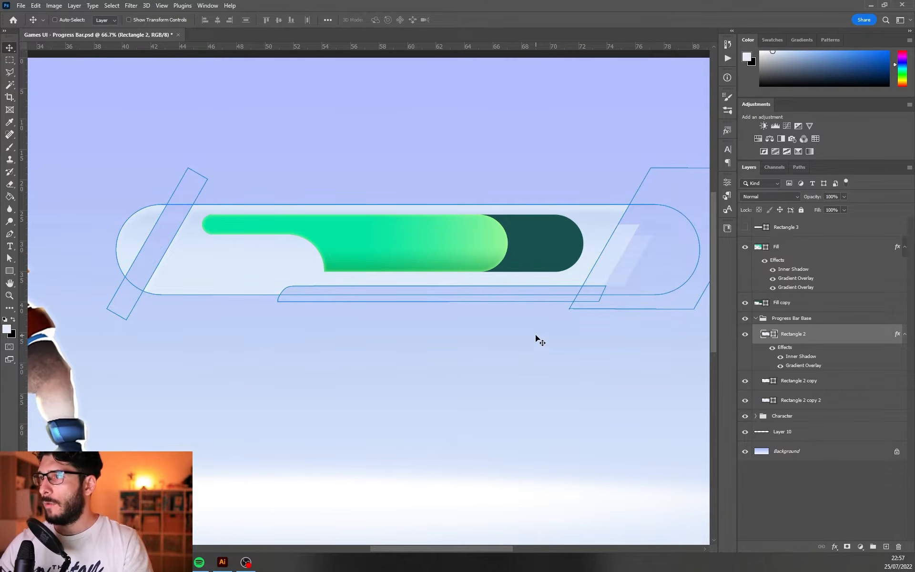
click(816, 250)
shift+click(819, 406)
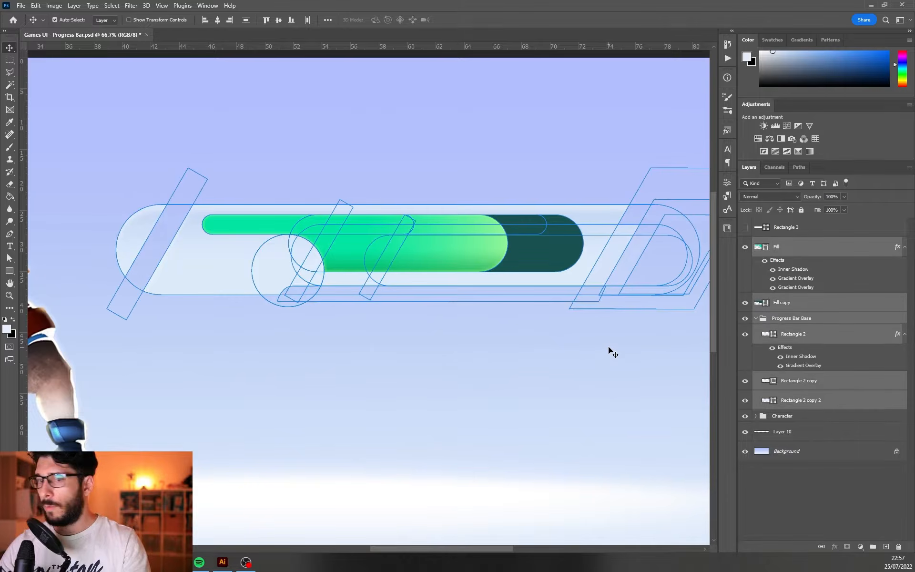
key(ctrl+h)
scroll(546, 347, down, 1)
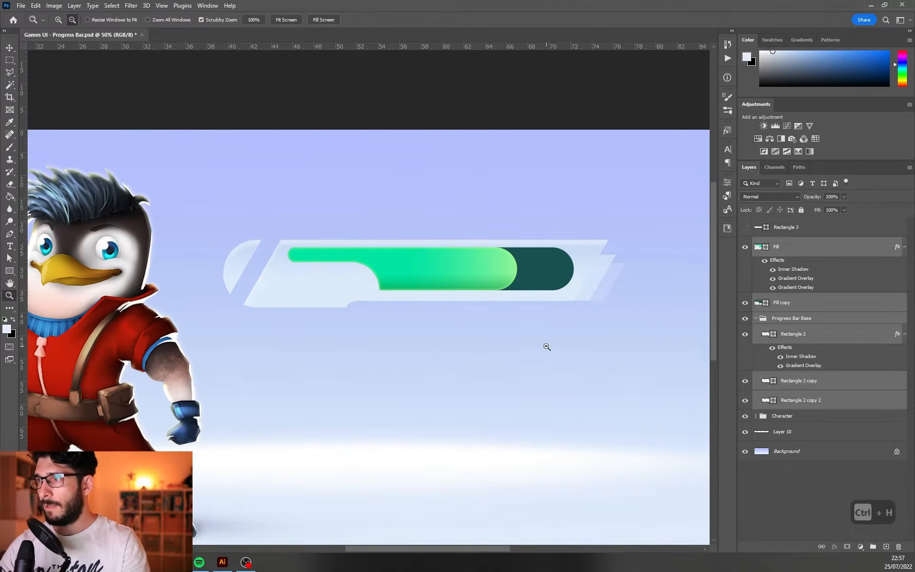
key(ctrl+t)
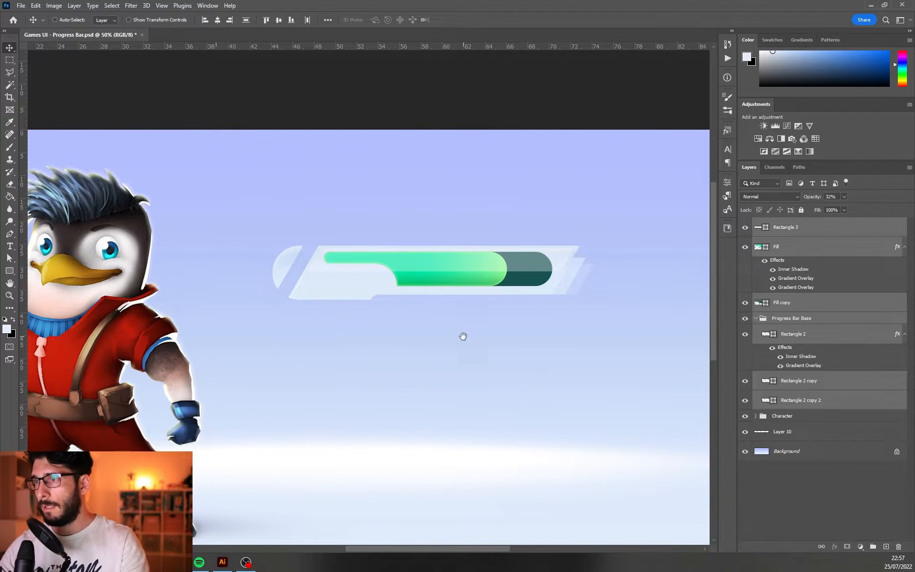
drag(462, 333, 368, 333)
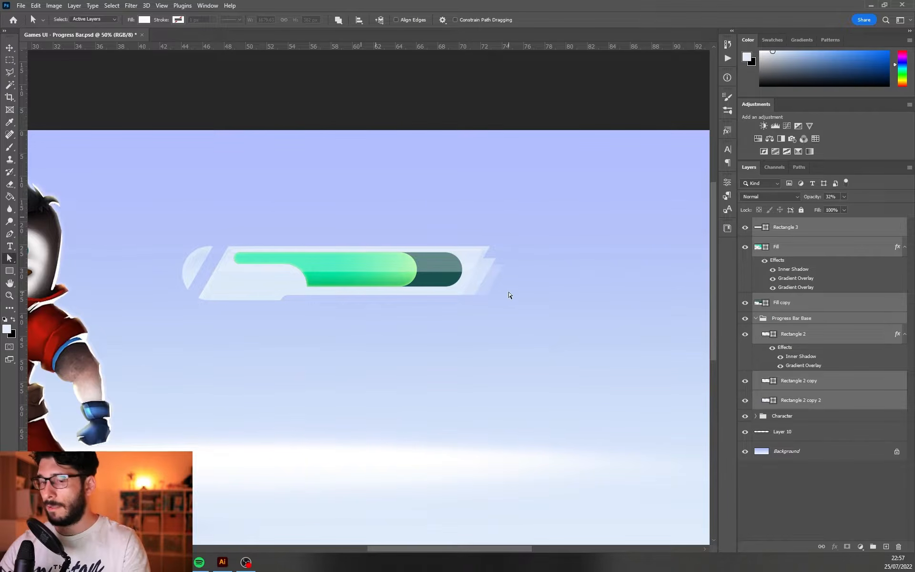
Lengthen the whole progress bar by shifting the right-hand path points of its shapes further right
key(ctrl+h)
key(ctrl+h)
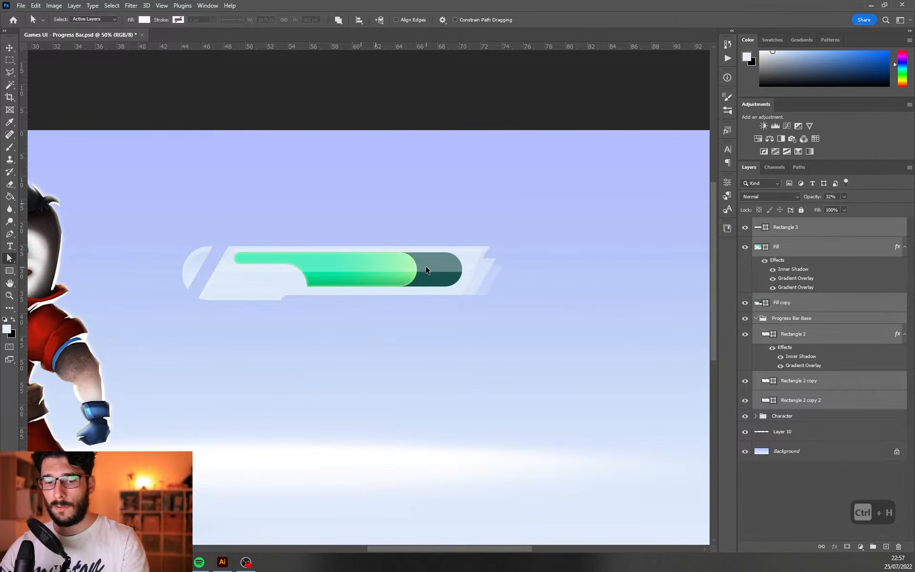
key(ctrl+h)
drag(416, 272, 452, 271)
key(ctrl+h)
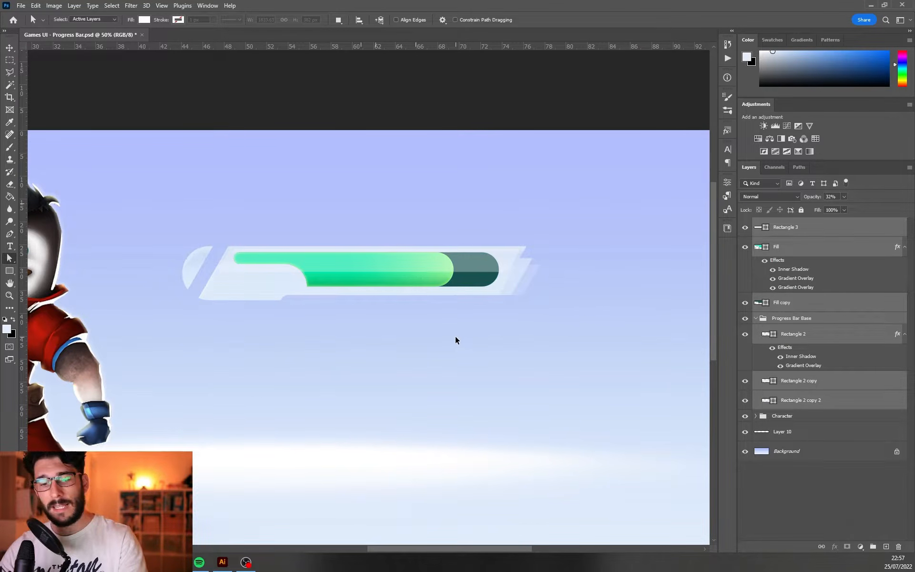
Add two Drop Shadows to the Fill layer as a glow, one pale yellow at -90°, 7 px distance and 27 px size
click(441, 285)
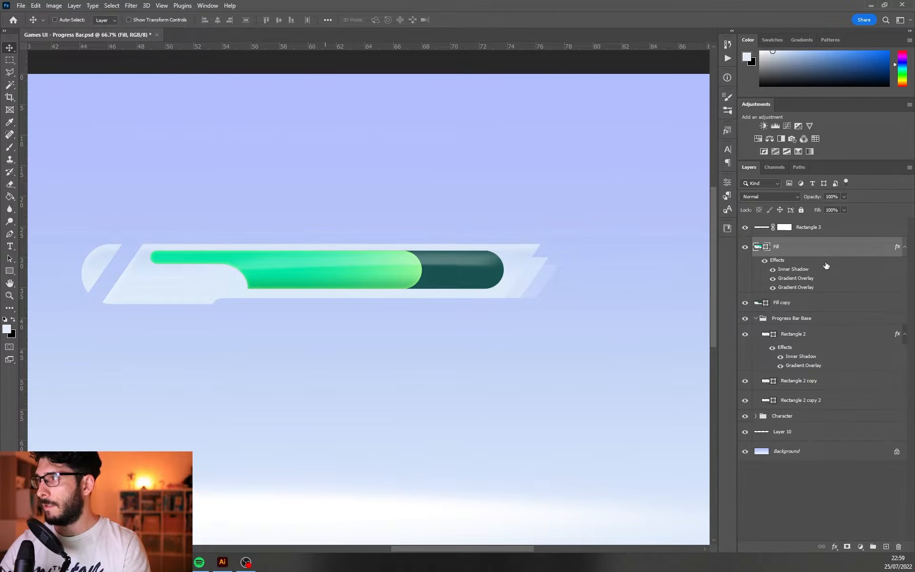
double_click(827, 264)
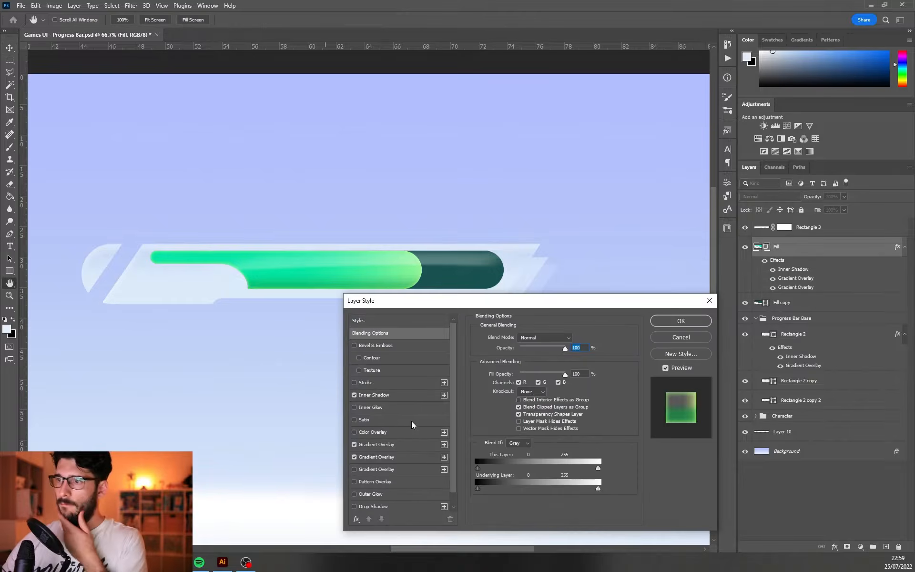
scroll(379, 481, down, 1)
click(355, 493)
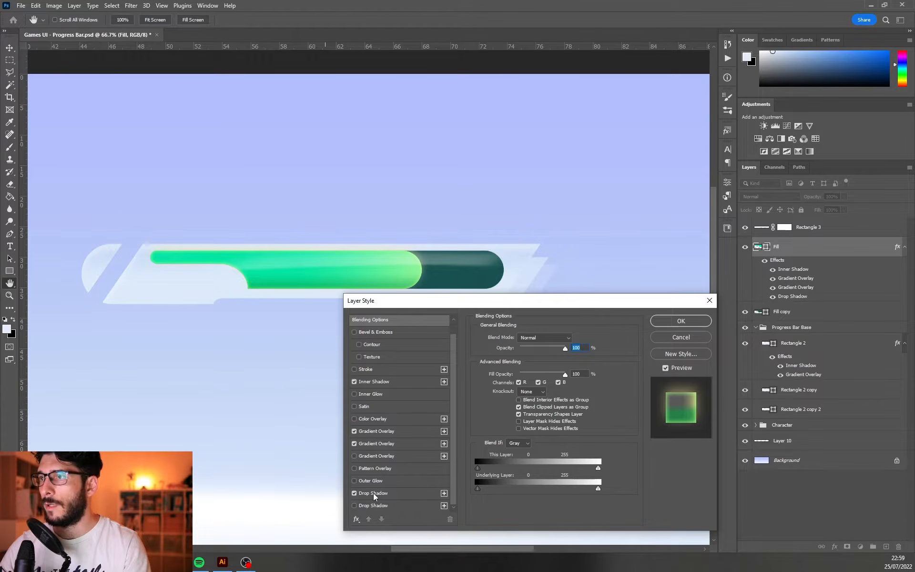
click(374, 493)
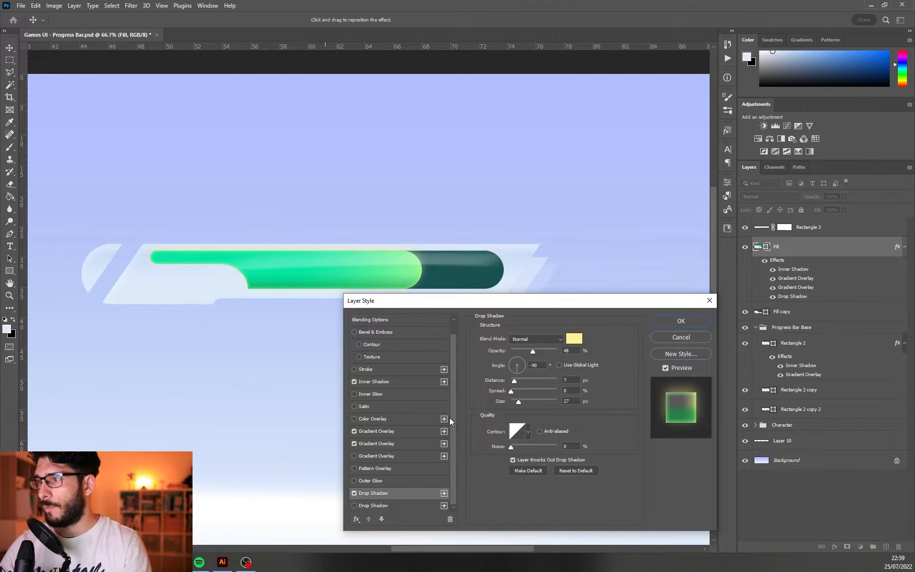
click(354, 506)
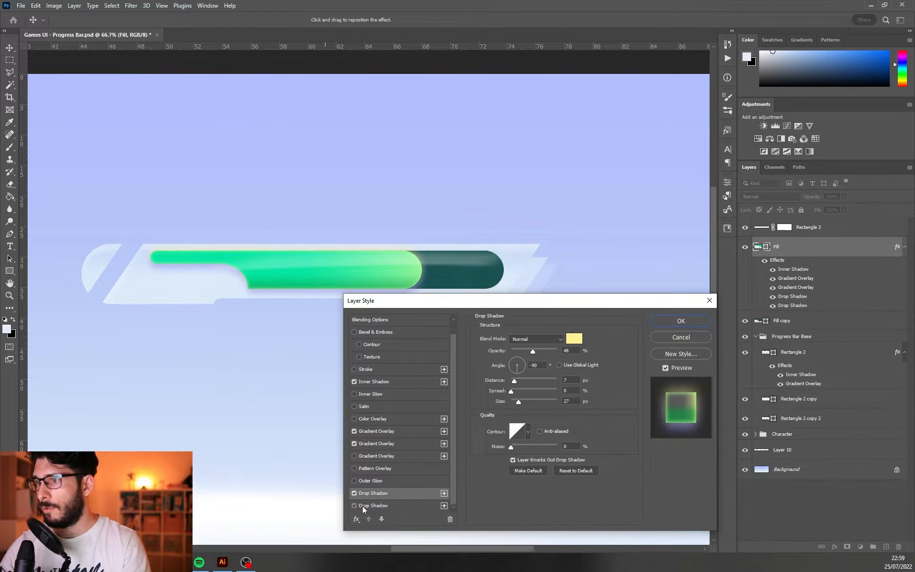
click(362, 505)
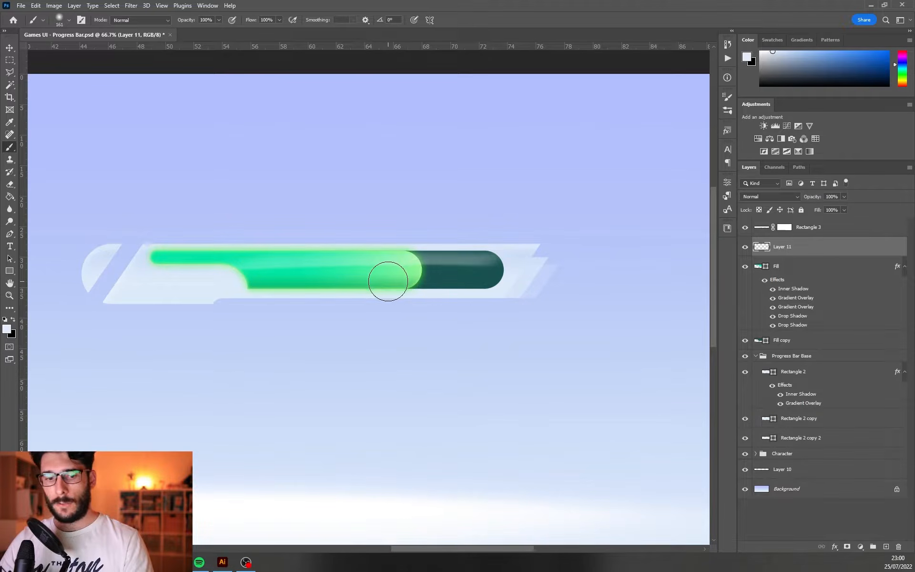
Paint a white glow spot on Layer 11 at the green fill's right end with a 161 px, 0% hardness brush
key(d)
key(x)
right_click(409, 272)
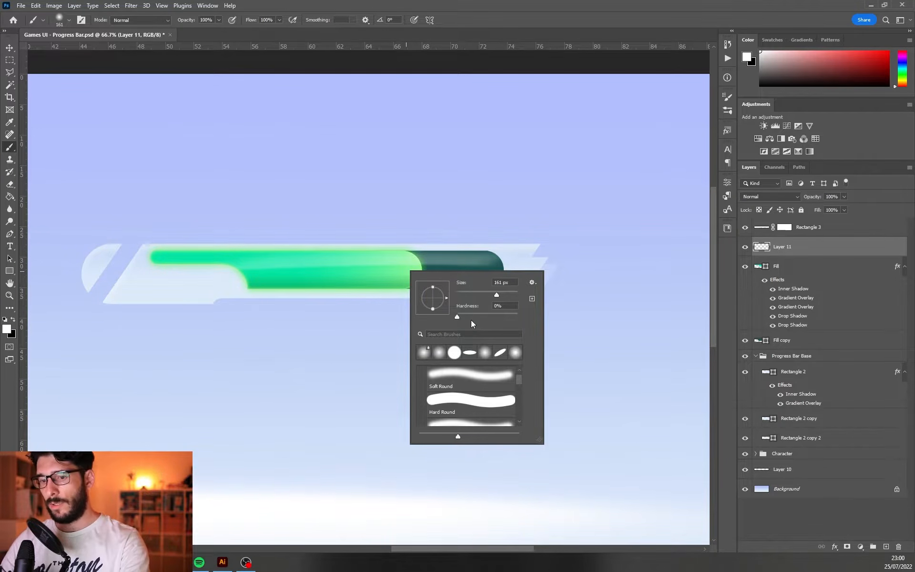
key(Return)
click(402, 270)
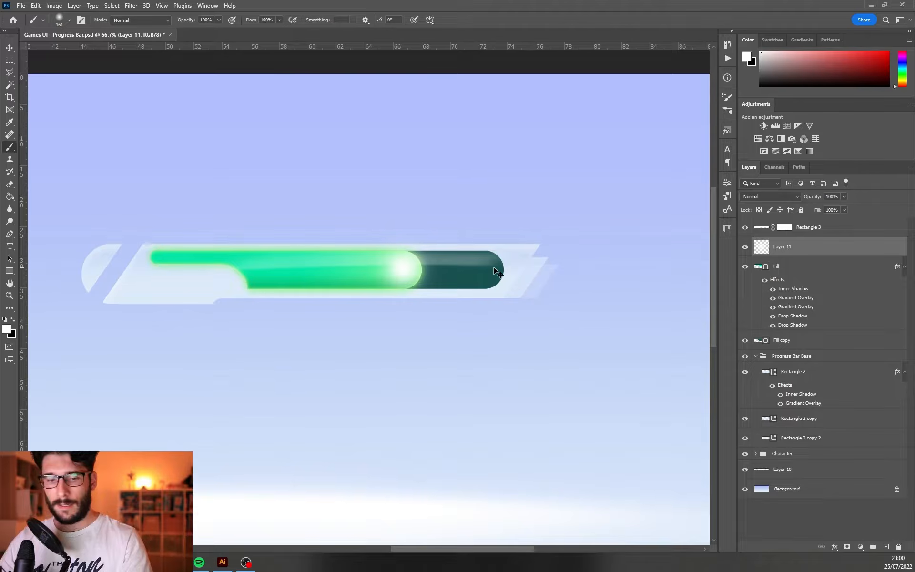
Transform the white glow spot into a narrower, taller highlight at the right tip of the green fill
key(ctrl+t)
drag(440, 268, 413, 270)
drag(418, 228, 418, 222)
key(Return)
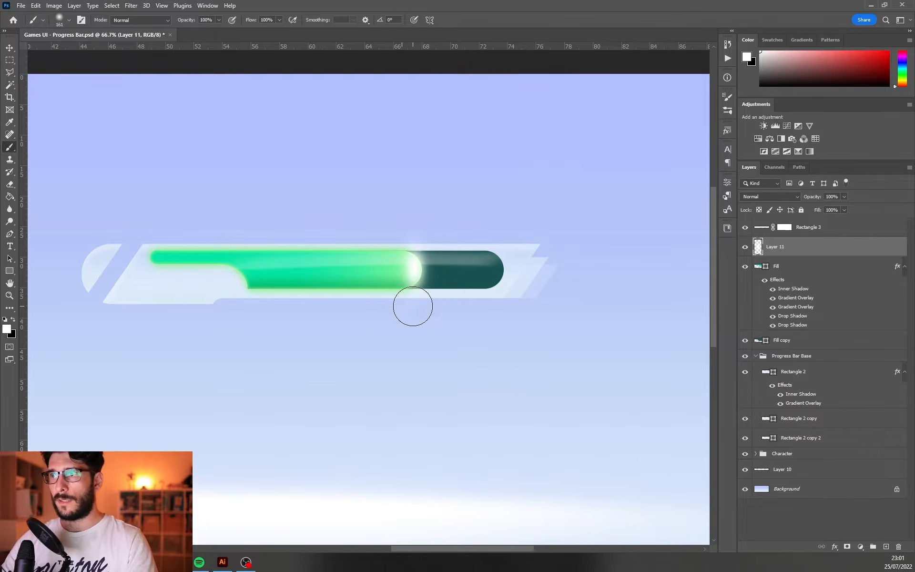
Reshape the white highlight to follow the fill's rounded right end and fine-tune its horizontal position
key(ctrl+t)
drag(398, 270, 415, 270)
key(Return)
key(v)
drag(457, 269, 439, 268)
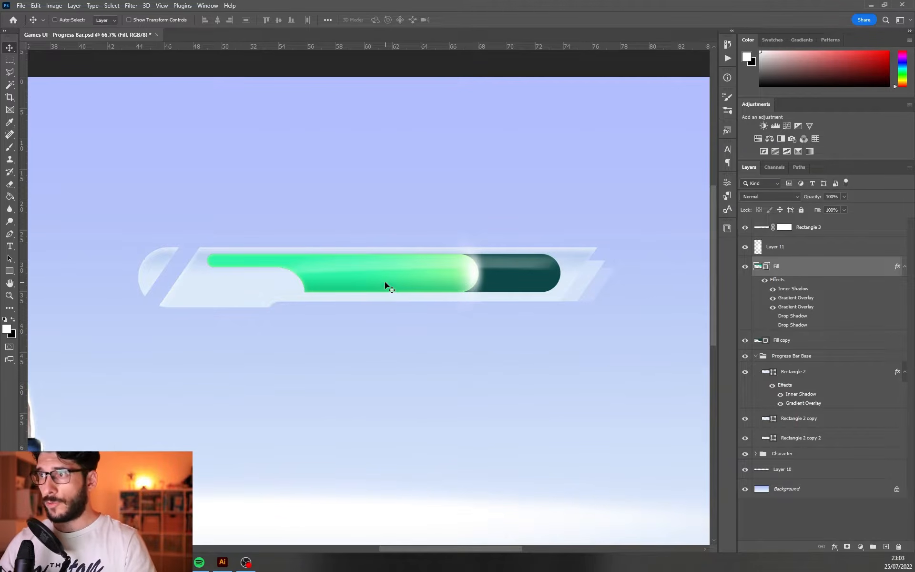
key(z)
alt+click(565, 281)
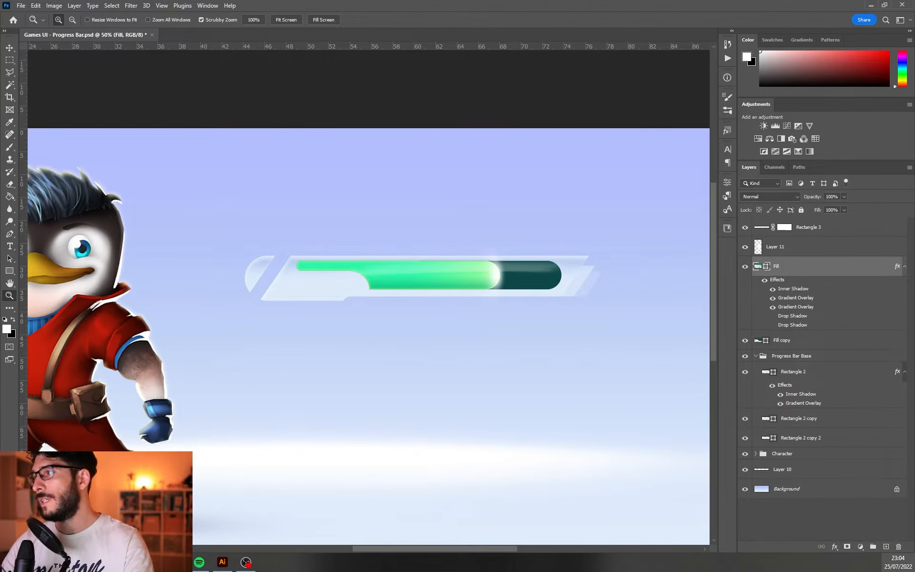
Create a layer for a white glow and stretch it into a thin horizontal light streak above the progress bar
click(885, 547)
key(ctrl+t)
drag(434, 185, 573, 213)
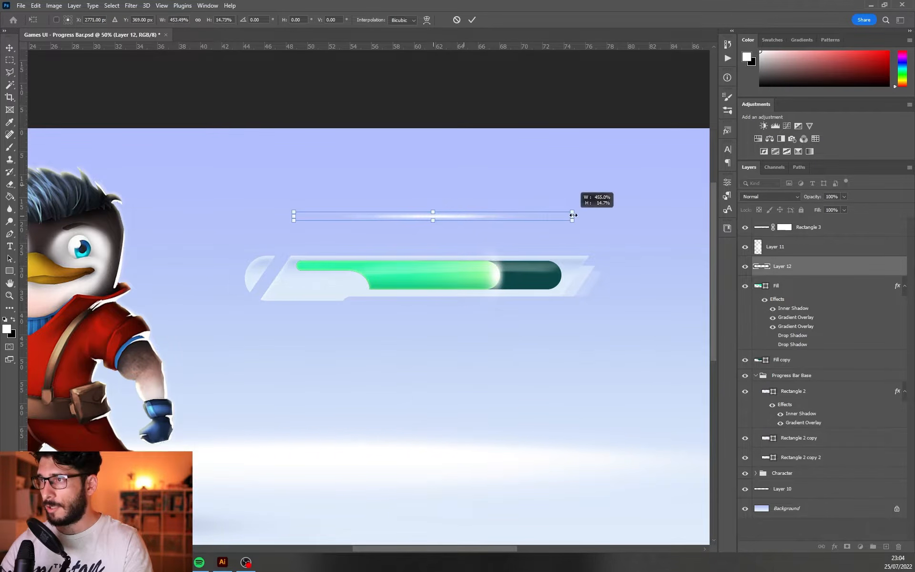
key(Return)
key(v)
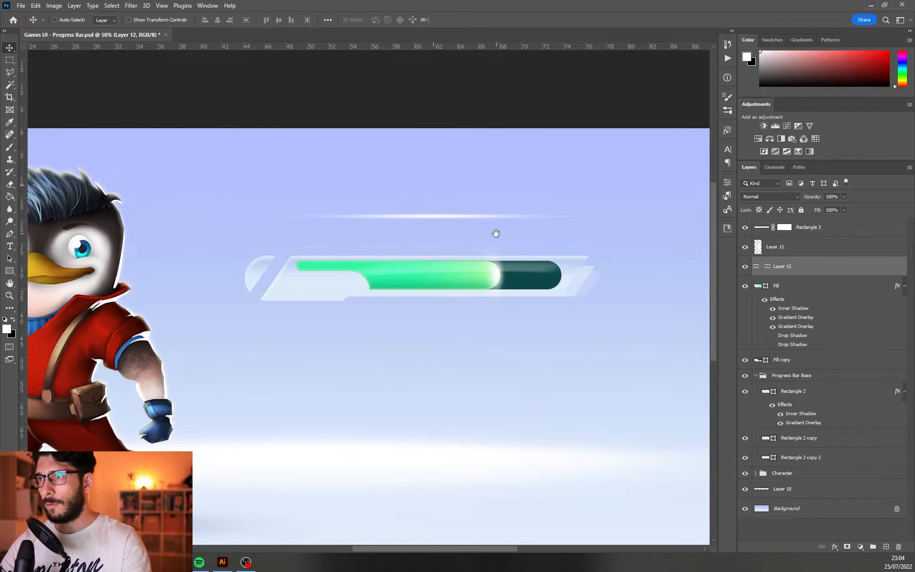
Place the light streak along the bar base's upper edge and add a duplicate along its lower edge
drag(448, 257, 468, 266)
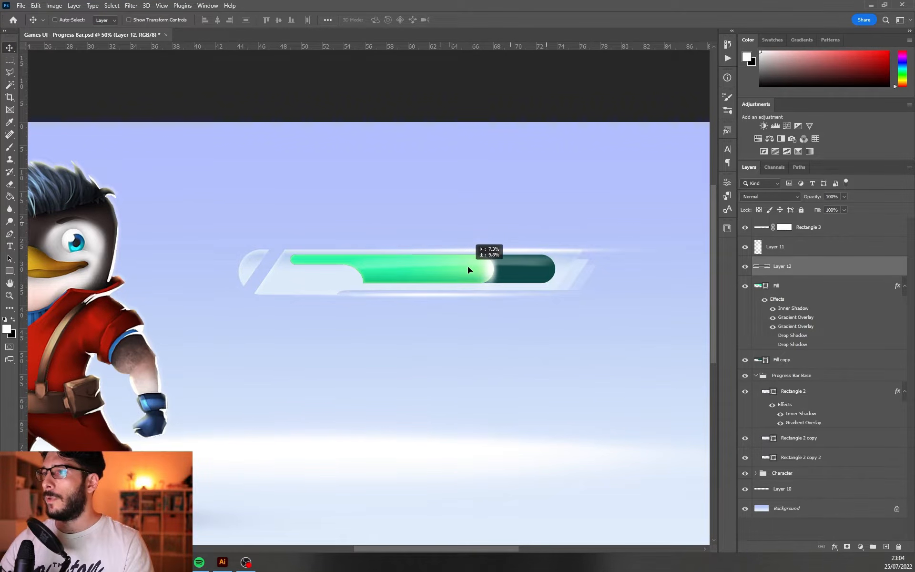
key(ctrl+j)
drag(440, 325, 534, 332)
key(ctrl+t)
key(Return)
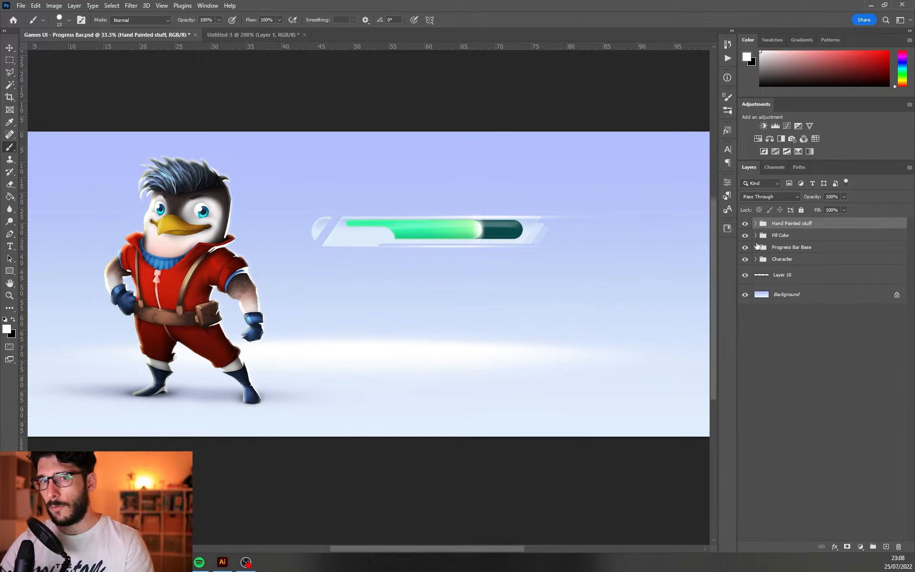
Paint small white particle dots on Layer 12 near the green fill's bright tip, varying the brush size and undoing stray dabs
ctrl+click(481, 232)
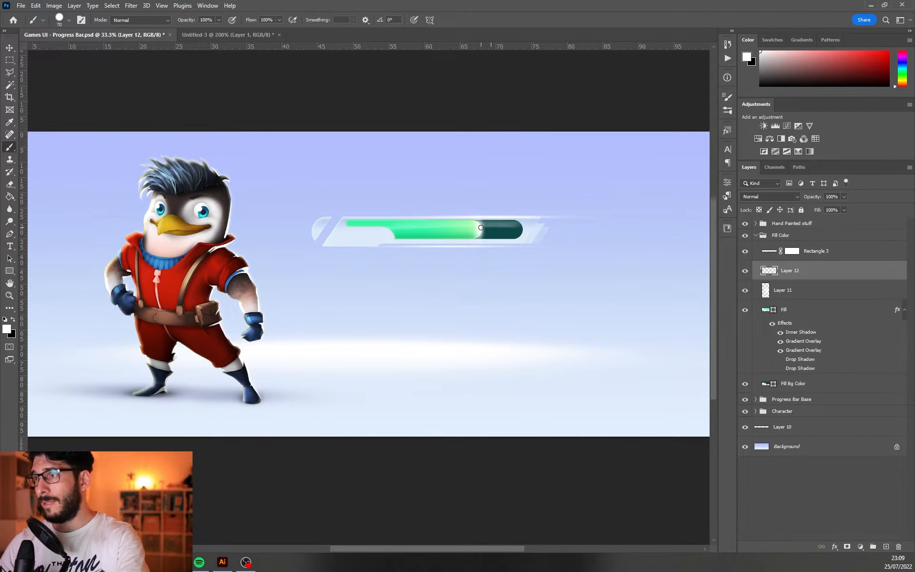
key(ctrl+z)
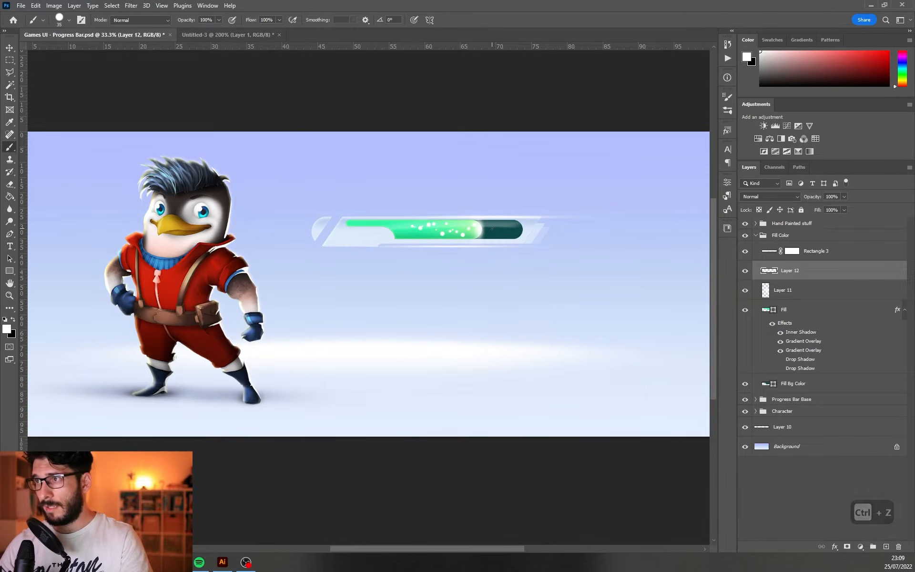
key(ctrl+z)
key(ctrl+z)
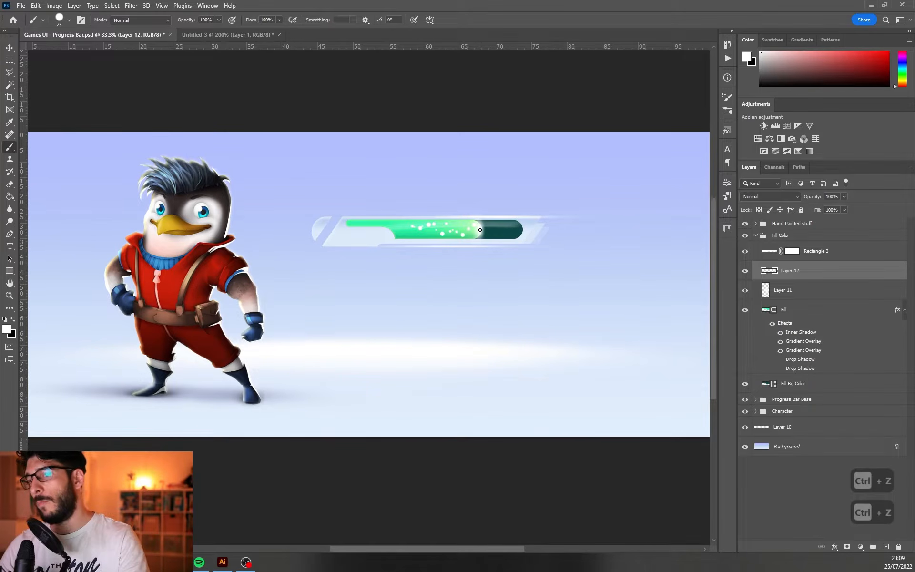
key(ctrl+z)
key(bracketright)
key(bracketright)
click(485, 228)
key(ctrl+z)
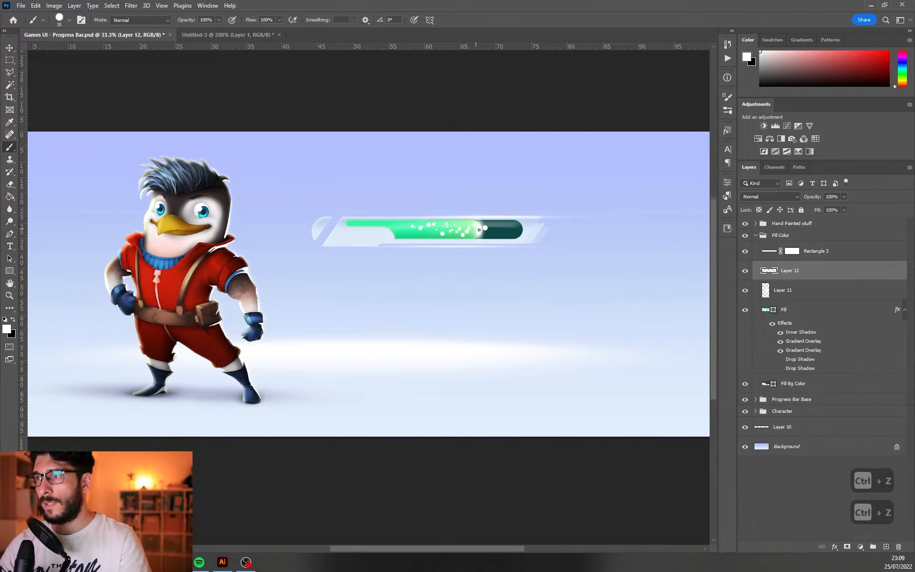
Add more white particles of decreasing size on Layer 12, trailing back from the tip toward the middle of the green fill
click(455, 228)
key(bracketleft)
key(bracketleft)
key(bracketleft)
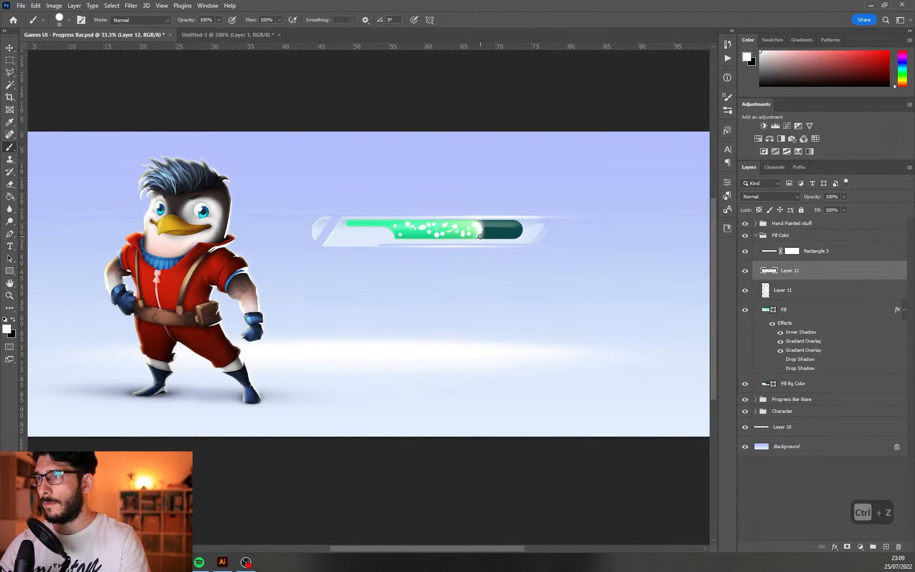
click(426, 233)
key(v)
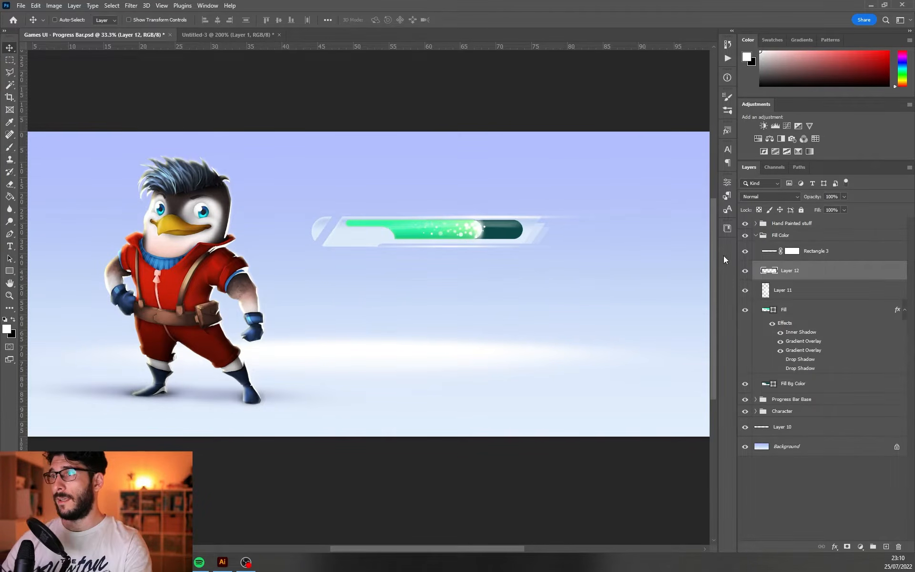
Add a white Outer Glow to Layer 12 in Screen mode with 32% opacity and 27 px size
double_click(835, 276)
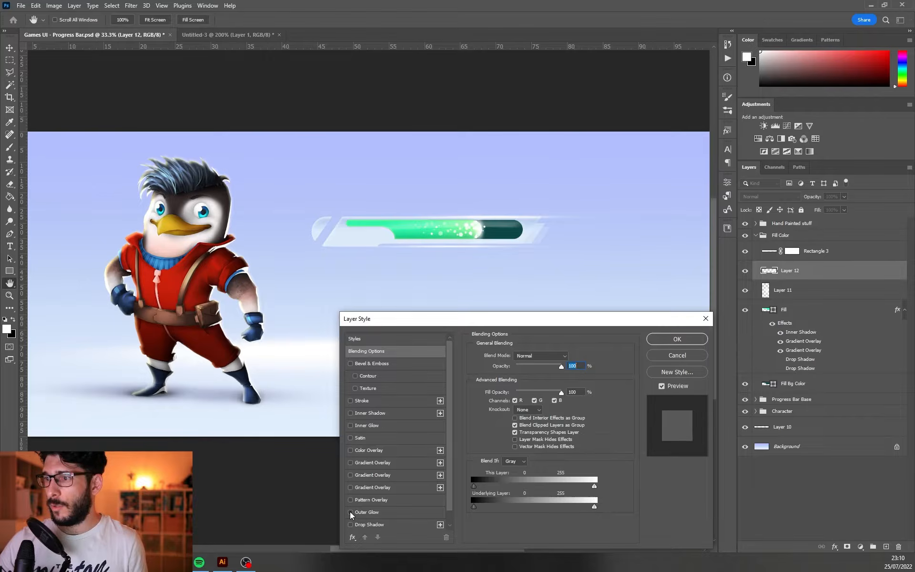
click(360, 513)
drag(536, 368, 523, 368)
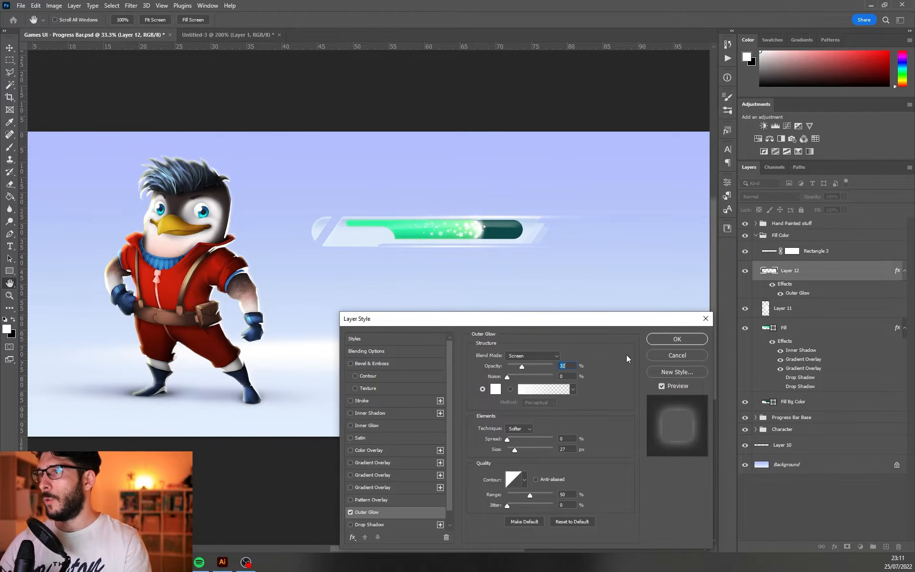
click(659, 340)
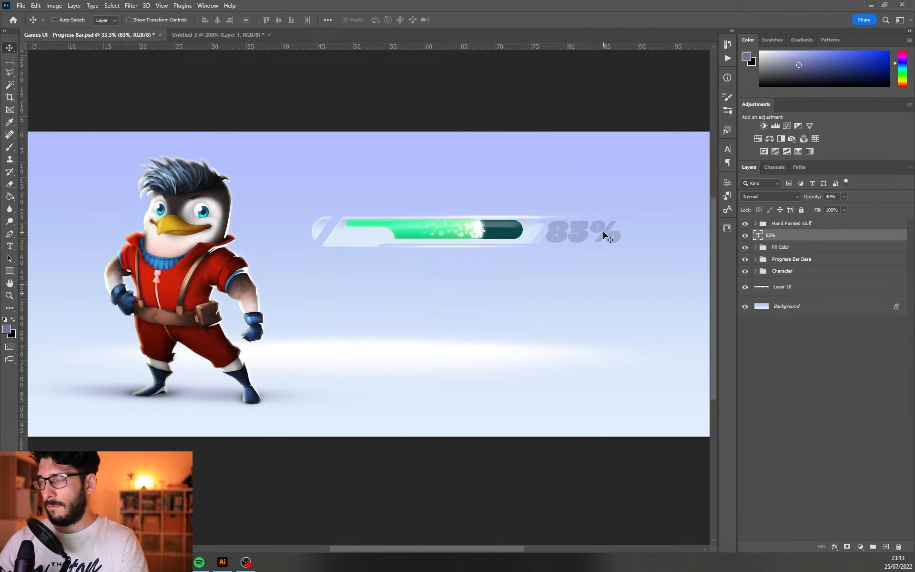
Duplicate the 83% text onto the bar's left end and change the copy's wording to "Power"
drag(605, 234, 329, 241)
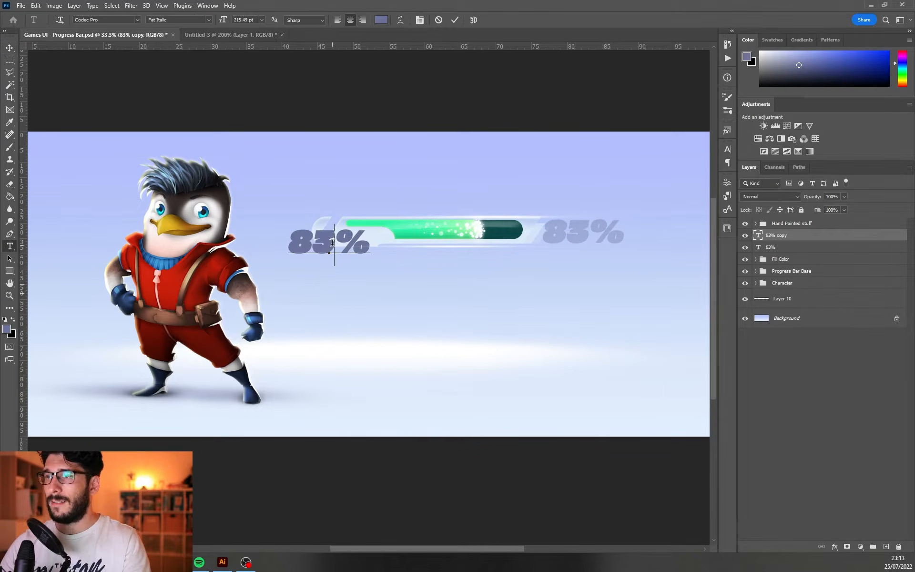
double_click(331, 242)
key(ctrl+a)
text(Power)
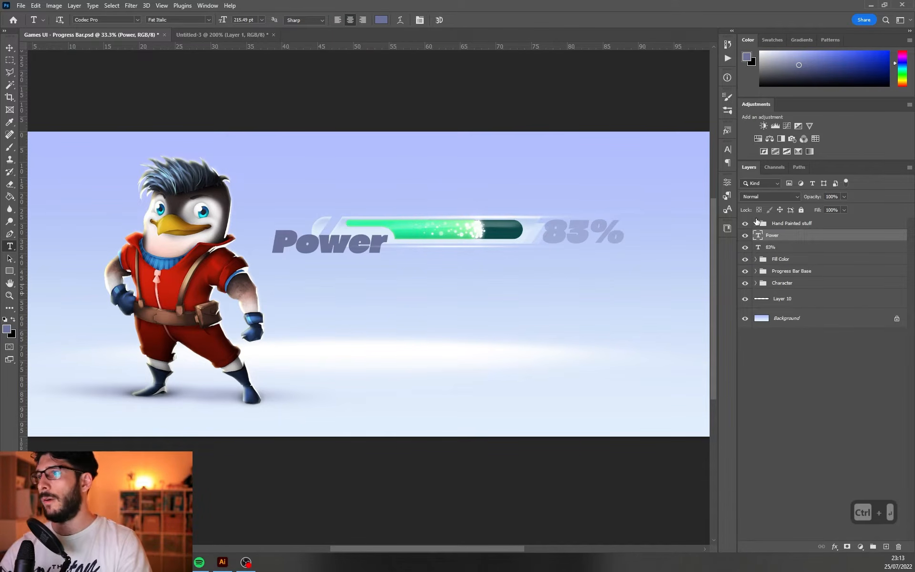
key(ctrl+Return)
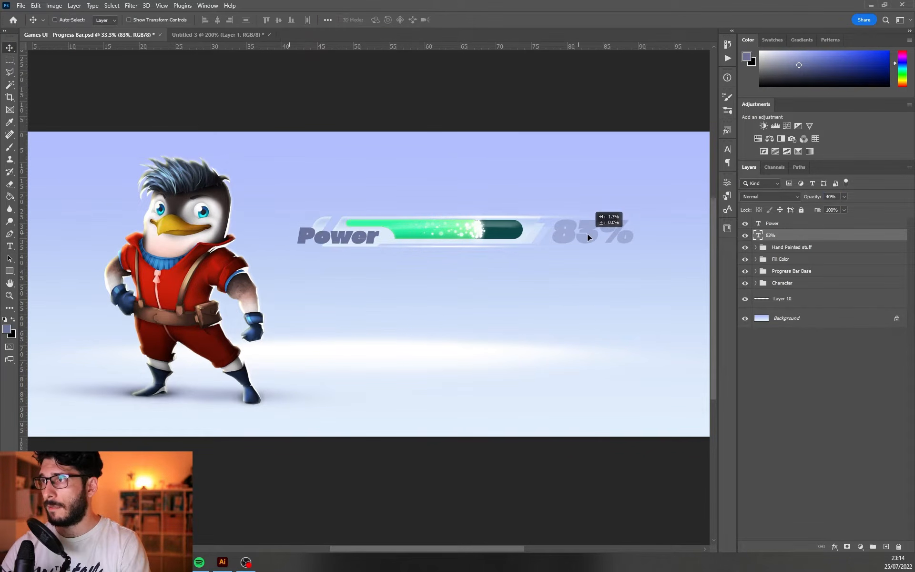
drag(587, 234, 585, 234)
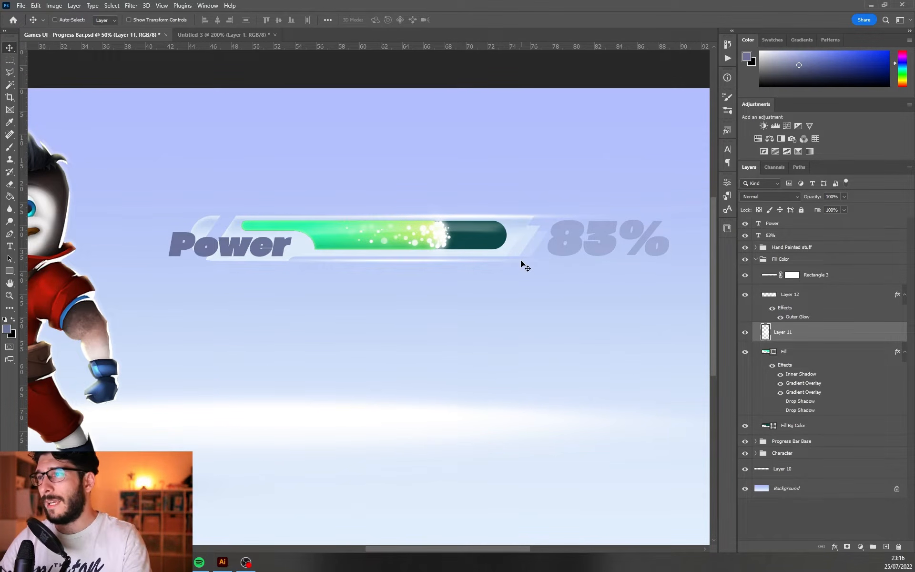
Create a white star sparkle on Layer 13 and place it with smaller duplicates on the bar base's upper left and right corners
key(d)
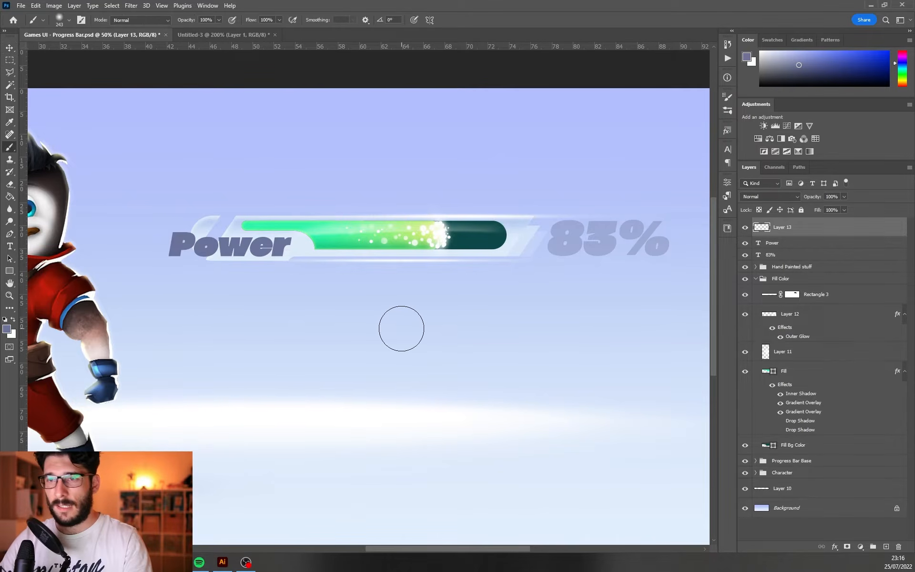
key(x)
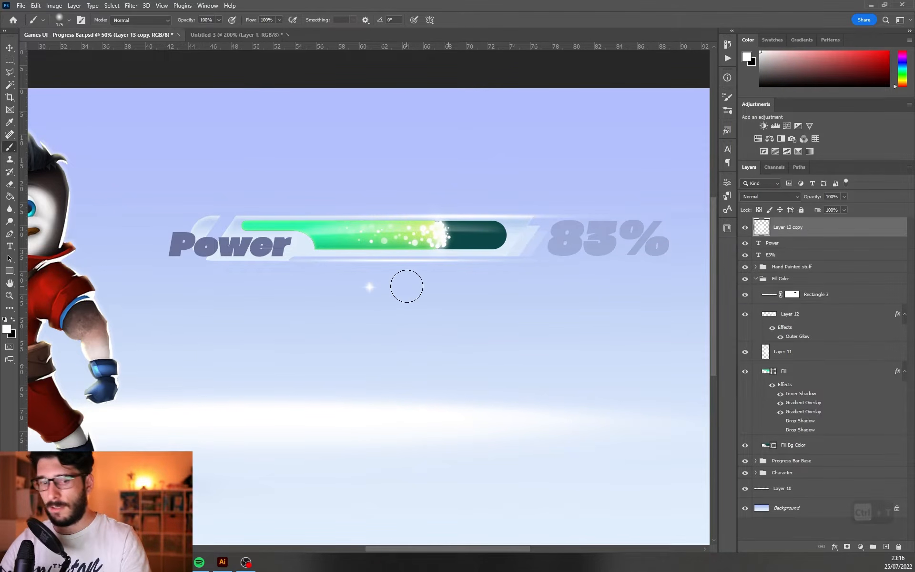
key(v)
mouse_move(387, 280)
mouse_down()
mouse_move(265, 225)
mouse_move(233, 229)
mouse_move(241, 223)
mouse_up()
drag(557, 215, 536, 215)
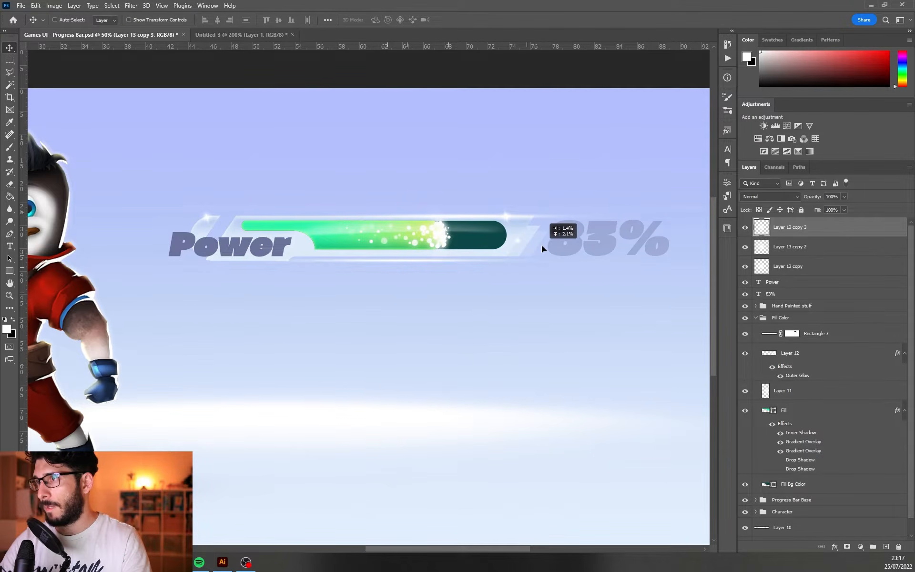
drag(541, 245, 554, 241)
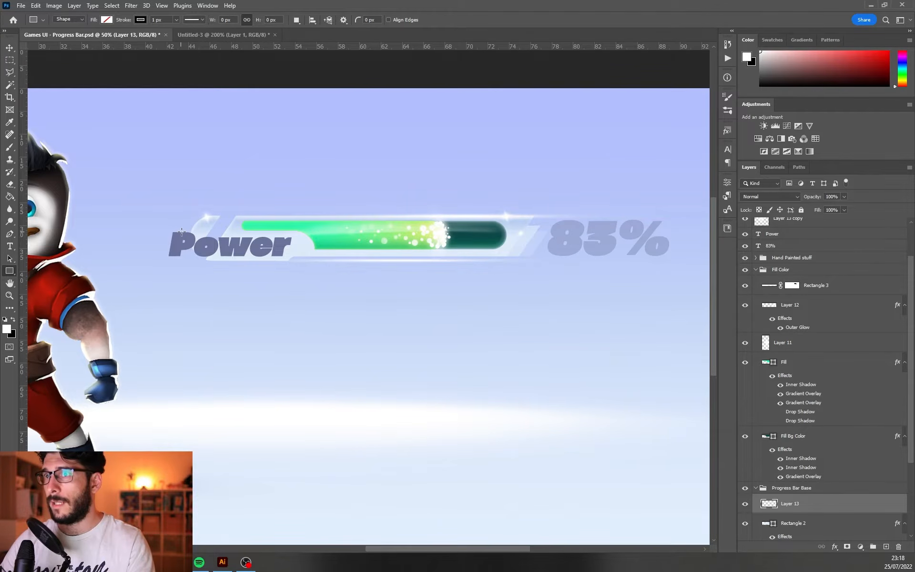
Draw a 1488 × 220 px rectangle with no fill and a 1 px black stroke over the bar, clipped to Rectangle 2
mouse_move(182, 231)
mouse_down()
mouse_move(528, 319)
mouse_move(537, 283)
mouse_up()
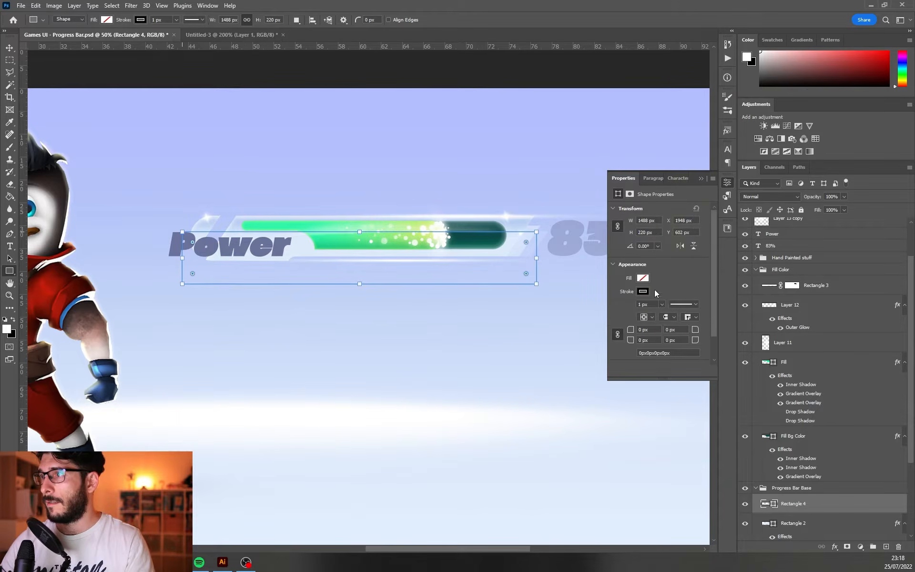
key(v)
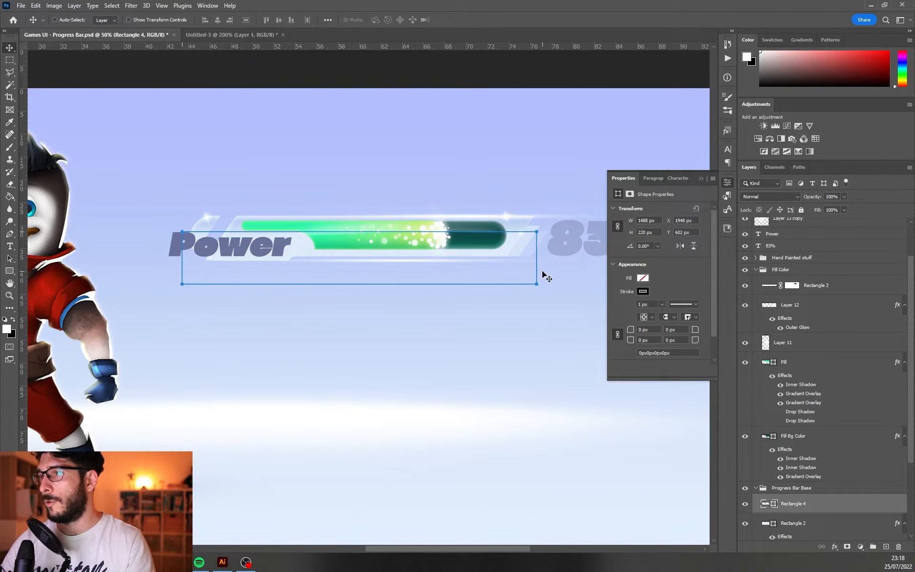
scroll(823, 474, down, 2)
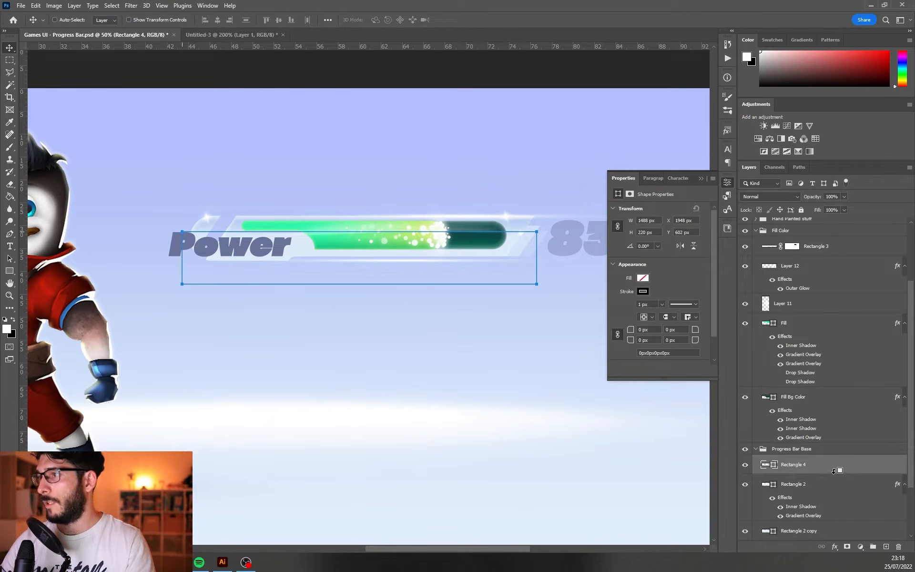
alt+click(833, 471)
In Rectangle 2's blending options, enable Blend Interior Effects as Group and disable Blend Clipped Layers as Group
double_click(838, 484)
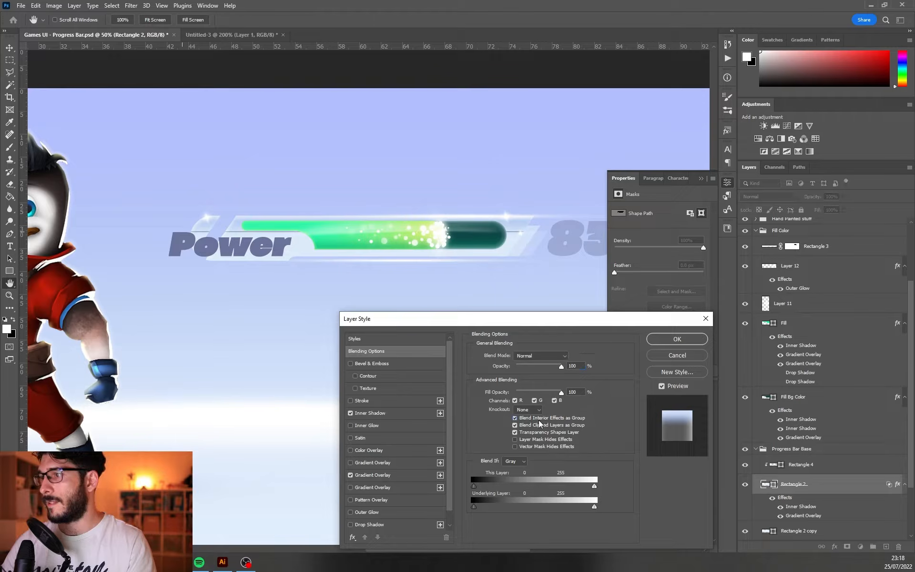
click(515, 417)
click(555, 419)
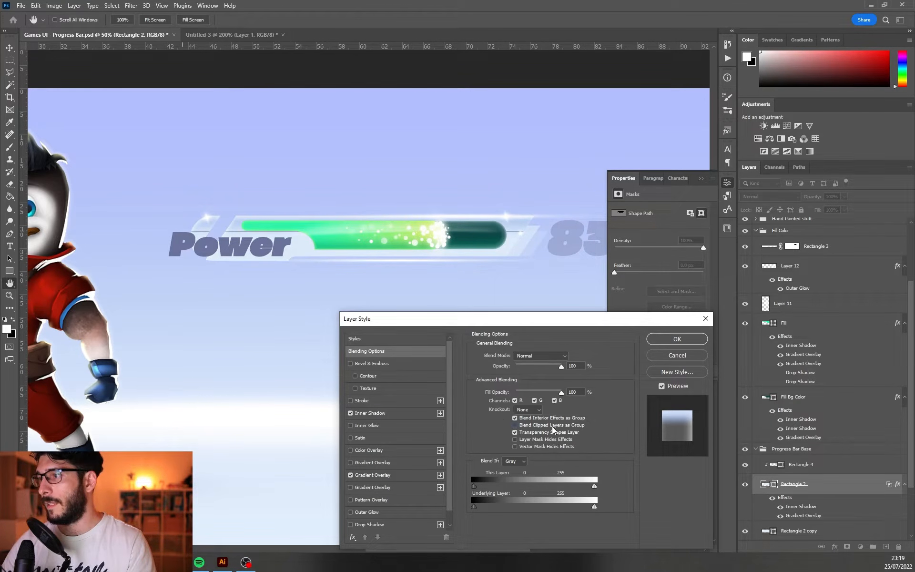
click(677, 338)
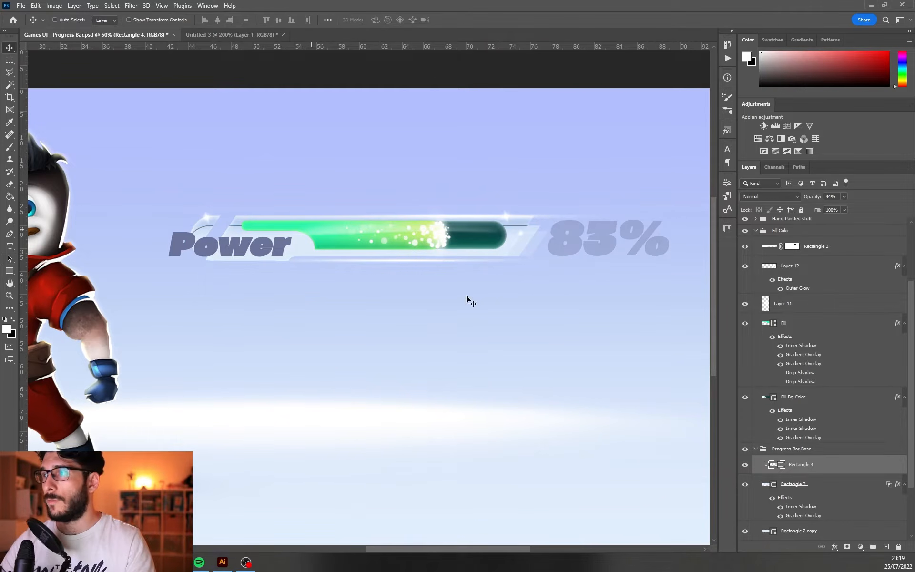
Give Rectangle 4 a pale blue Drop Shadow at 90°, 2 px distance and 2 px size, and lower its Fill to 12%
double_click(843, 465)
drag(513, 322, 596, 275)
scroll(457, 471, down, 1)
click(456, 475)
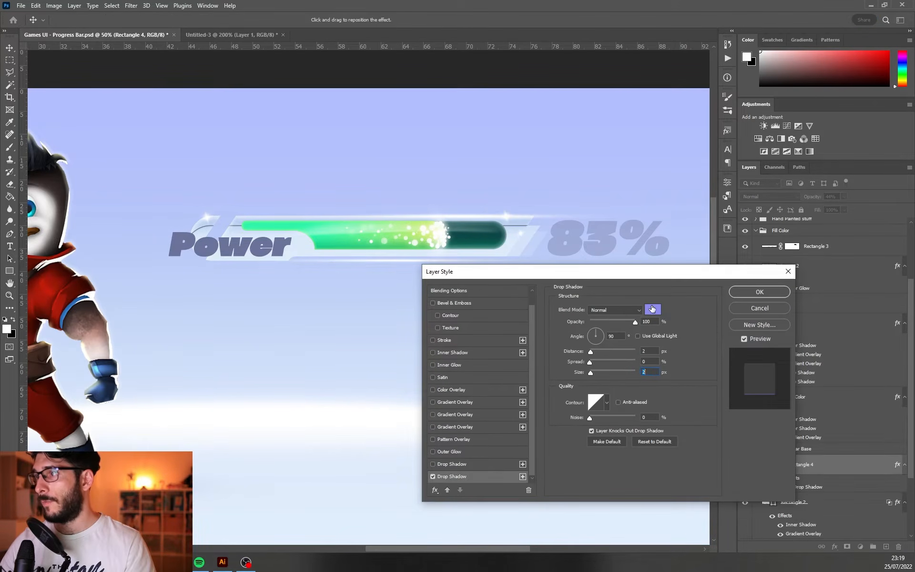
click(652, 309)
click(801, 347)
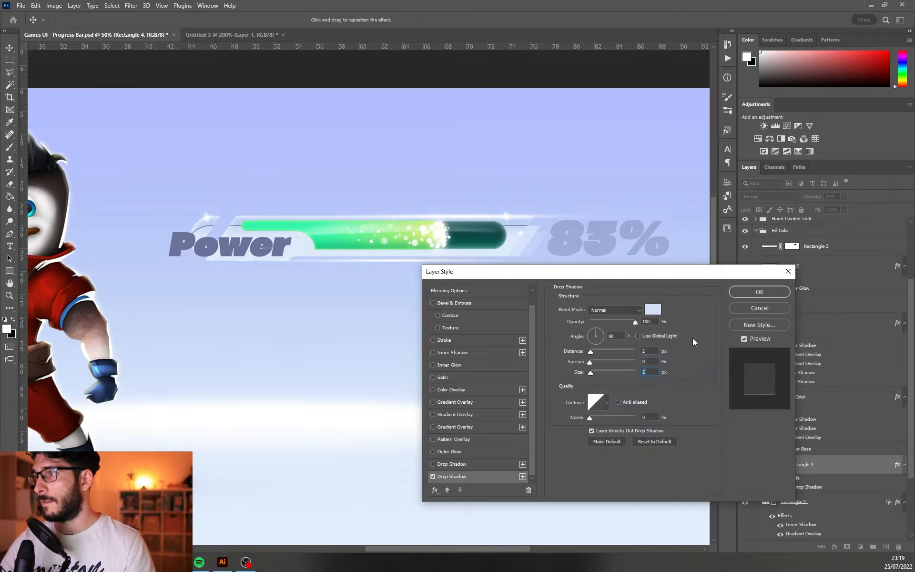
click(760, 292)
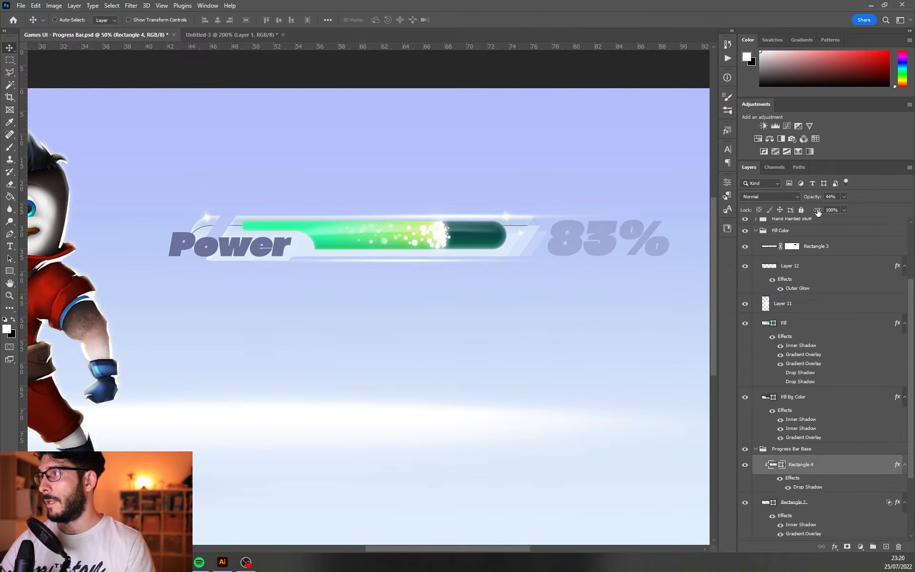
mouse_move(817, 211)
mouse_down()
mouse_move(756, 213)
mouse_move(820, 211)
mouse_up()
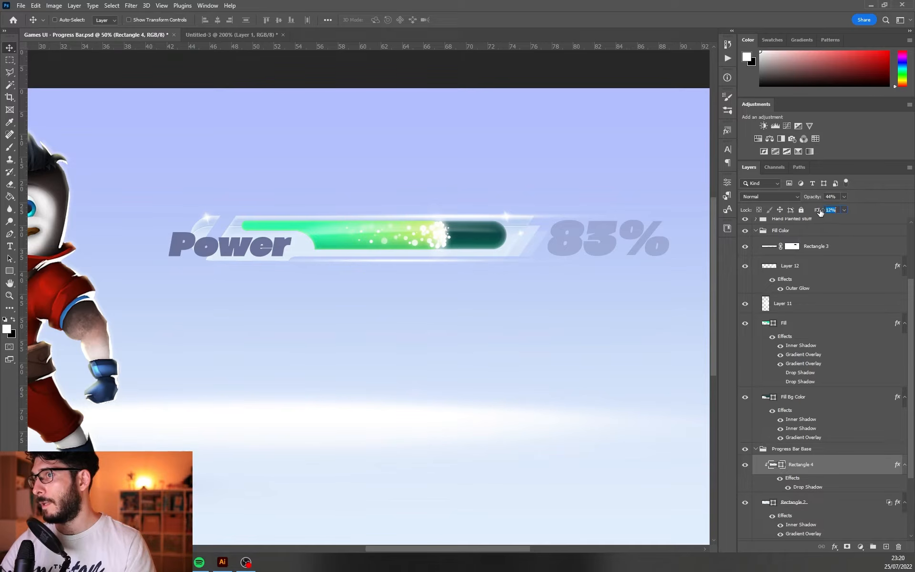
Reposition the clipped Rectangle 4 outline on the bar base and add an offset duplicate of it as another panel line
drag(498, 260, 545, 295)
key(ctrl+j)
drag(490, 281, 452, 308)
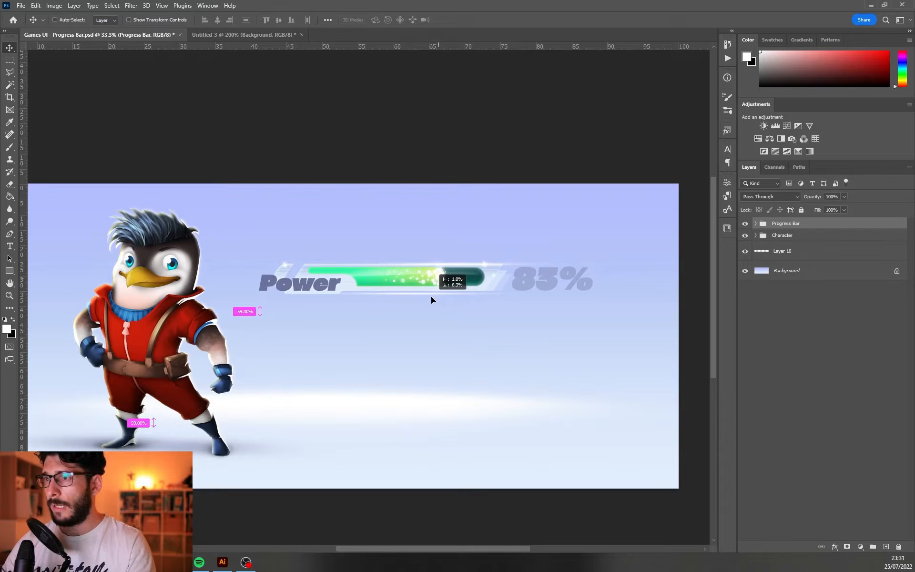
Duplicate the Progress Bar group directly below the original and change the copy's label to "Speed"
scroll(420, 298, down, 1)
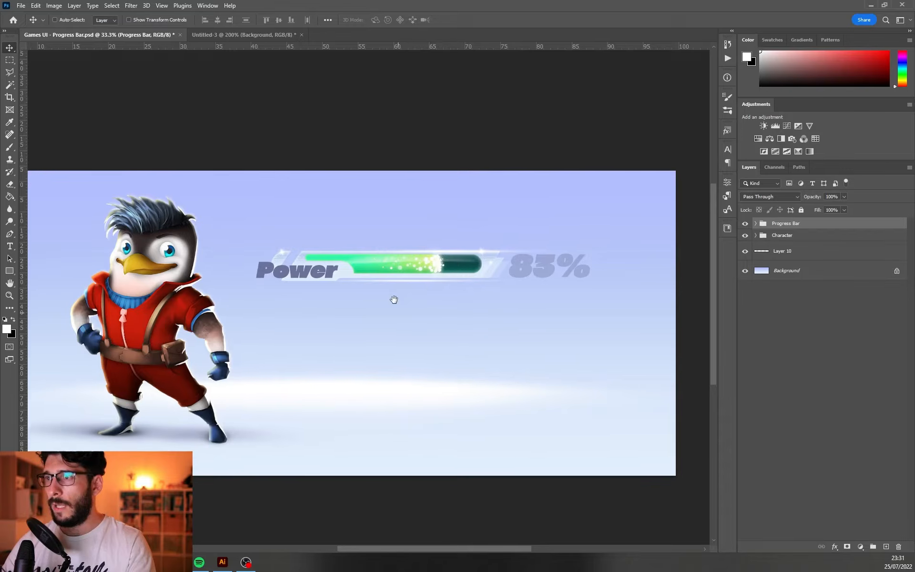
drag(394, 299, 435, 273)
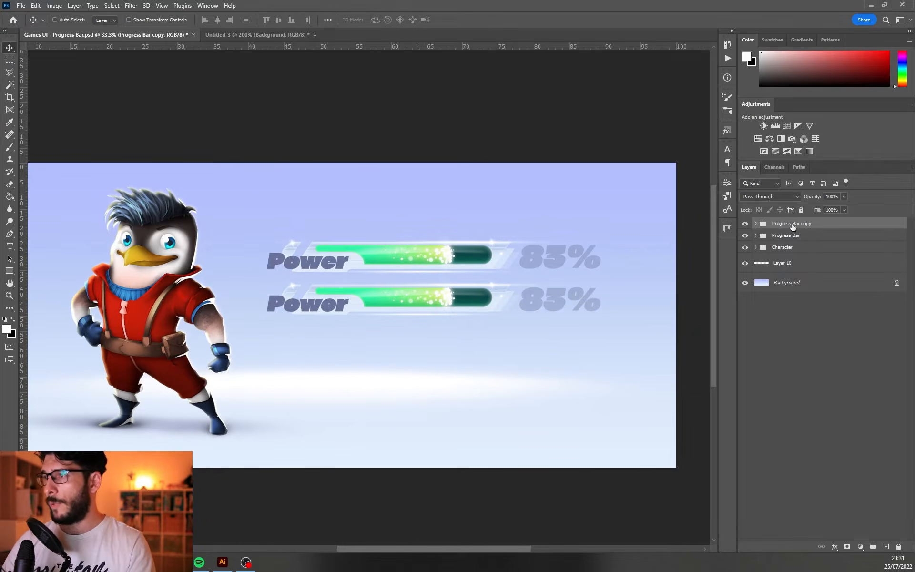
key(t)
double_click(307, 303)
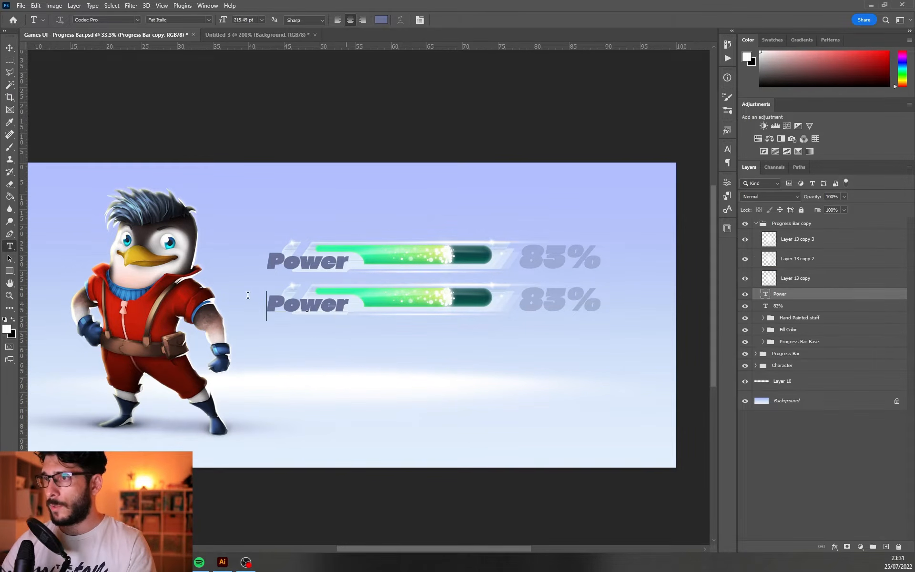
text(Speed)
key(ctrl+Return)
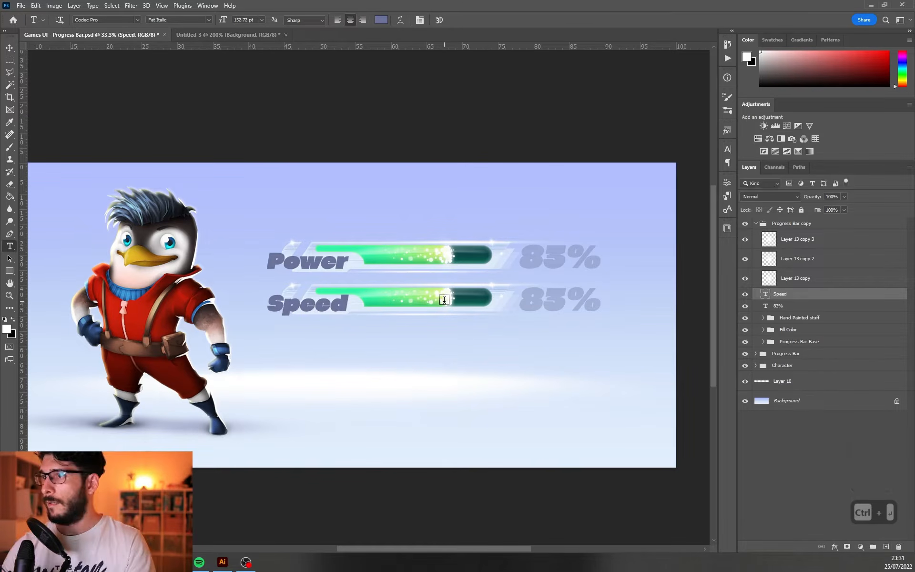
Set the Speed bar to 64% by shortening its green fill and moving the tip highlight and particles left with it
key(v)
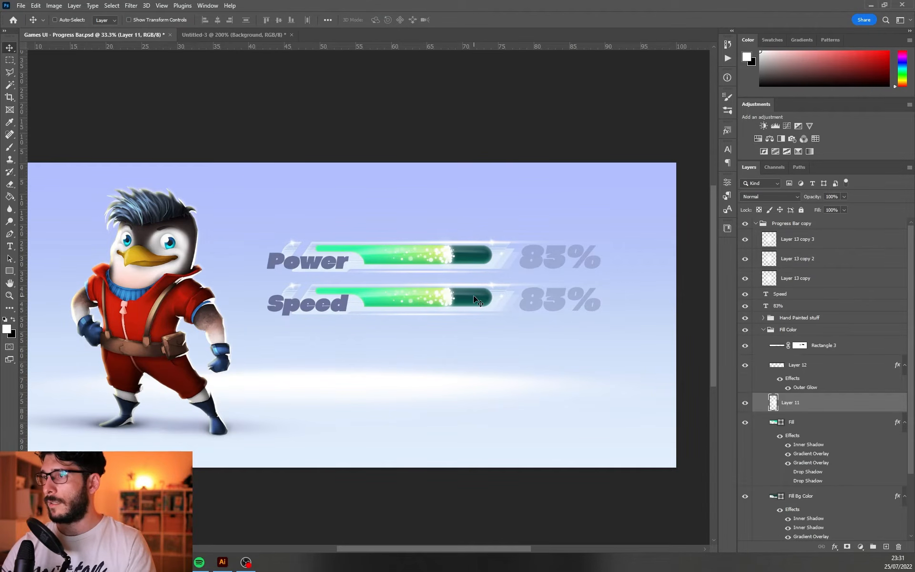
drag(473, 296, 429, 286)
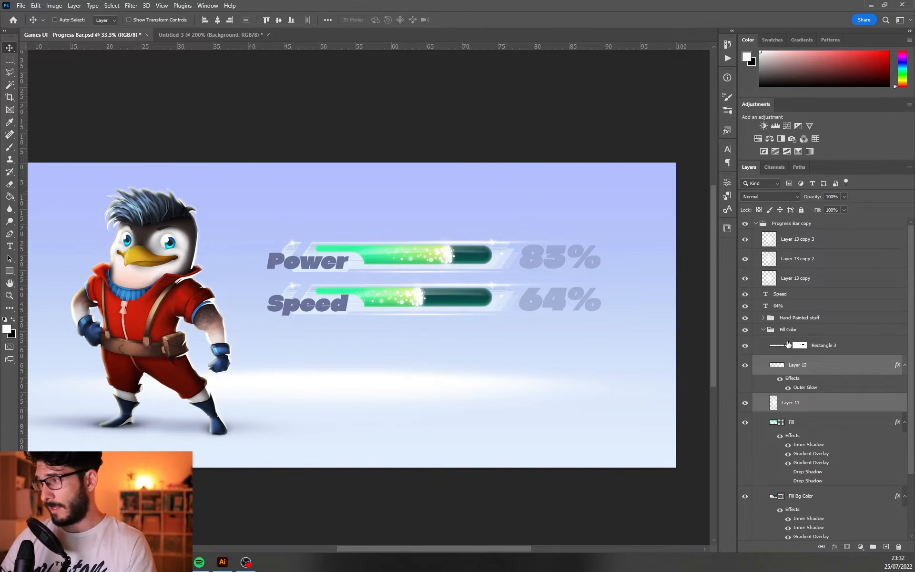
click(761, 331)
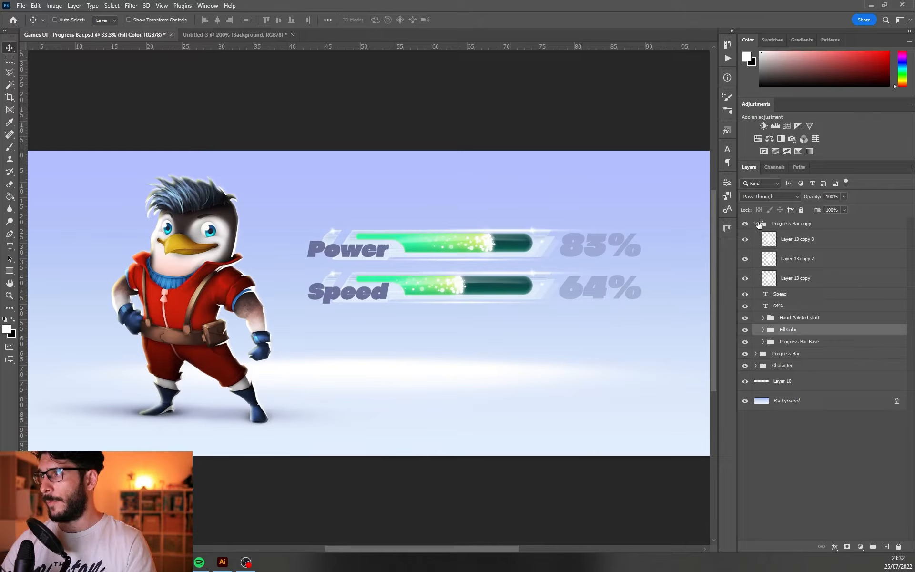
Duplicate the Speed progress bar group directly below it and set the copy's percentage to 91%
click(756, 224)
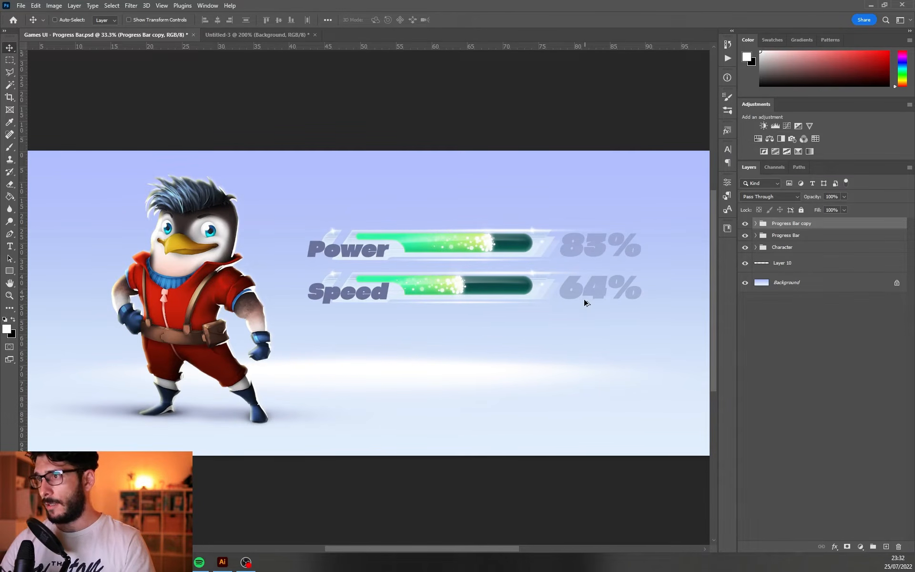
drag(581, 299, 584, 336)
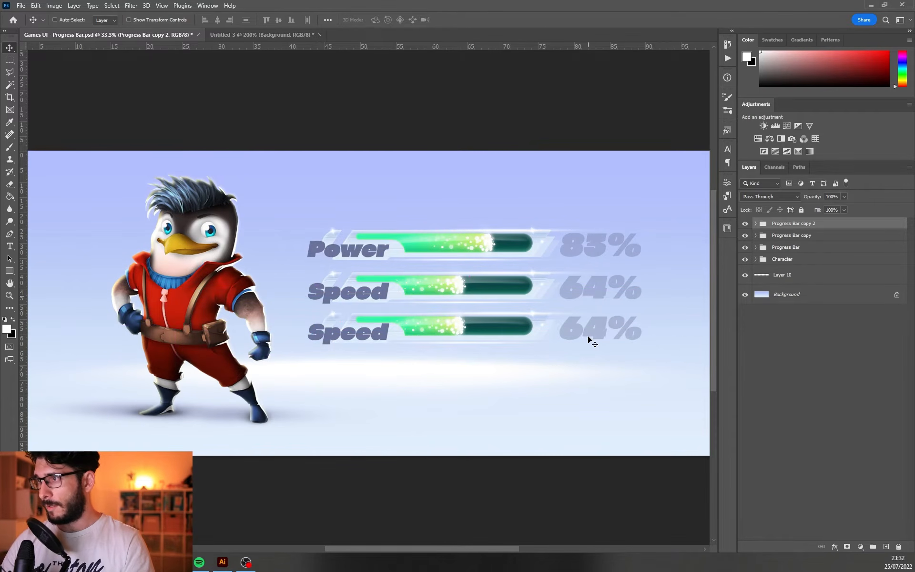
double_click(568, 325)
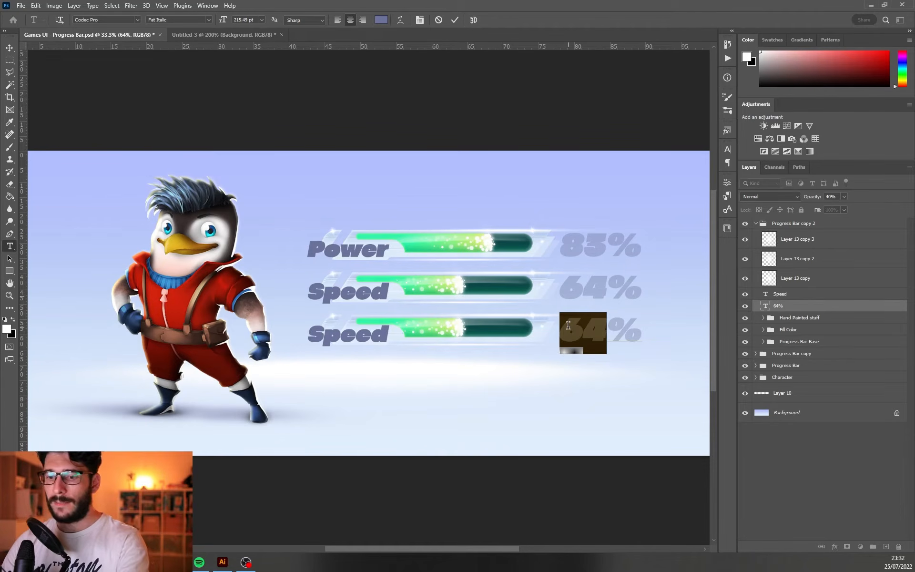
text(91)
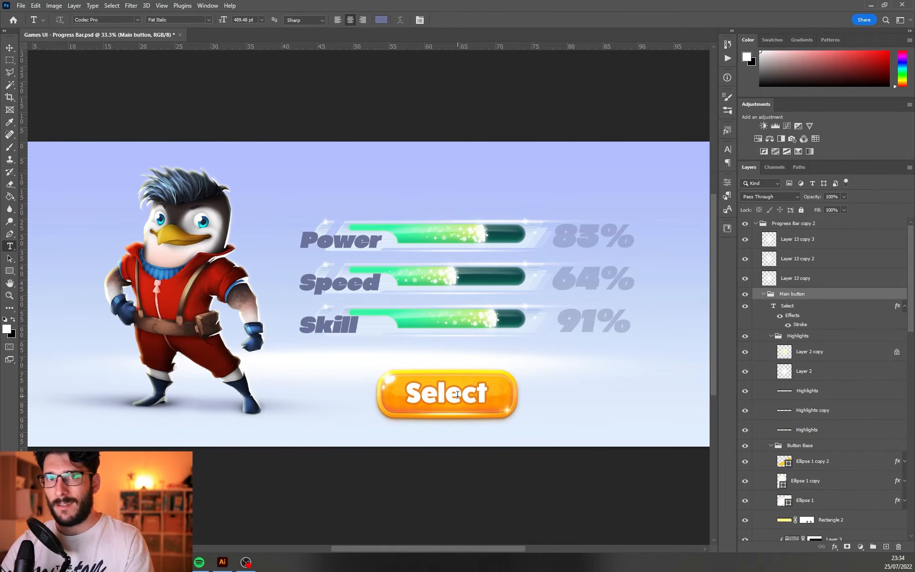
Change the orange button's label to "Upgrade"
click(457, 395)
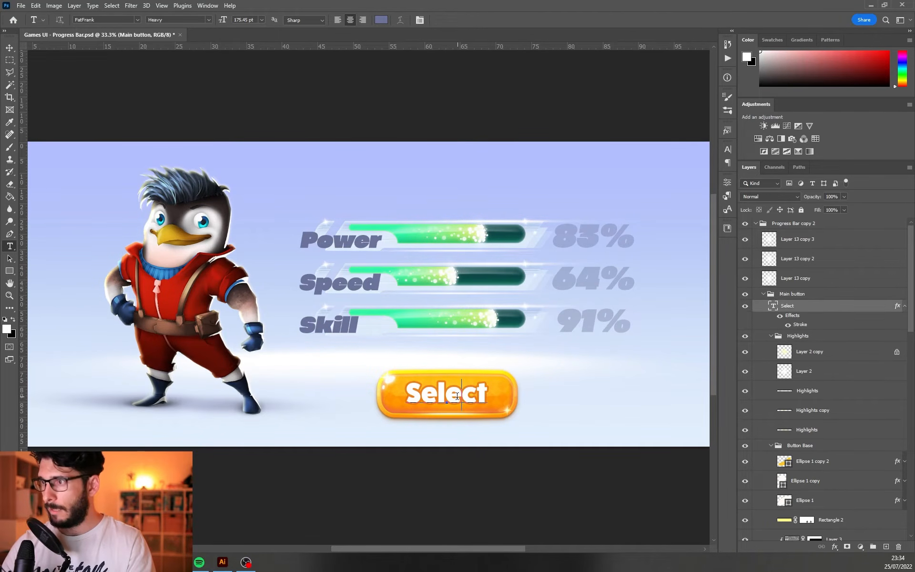
key(ctrl+a)
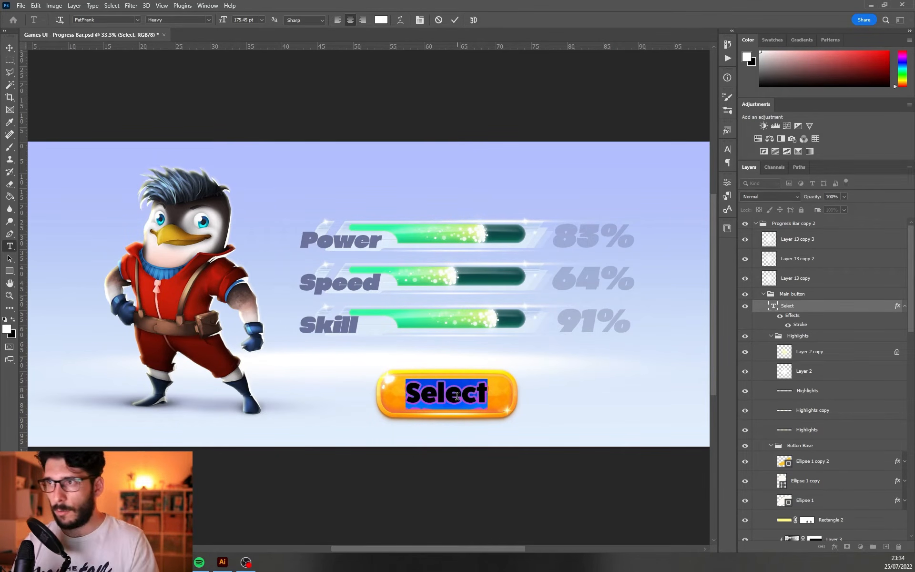
text(Upgrade)
key(ctrl+Return)
key(v)
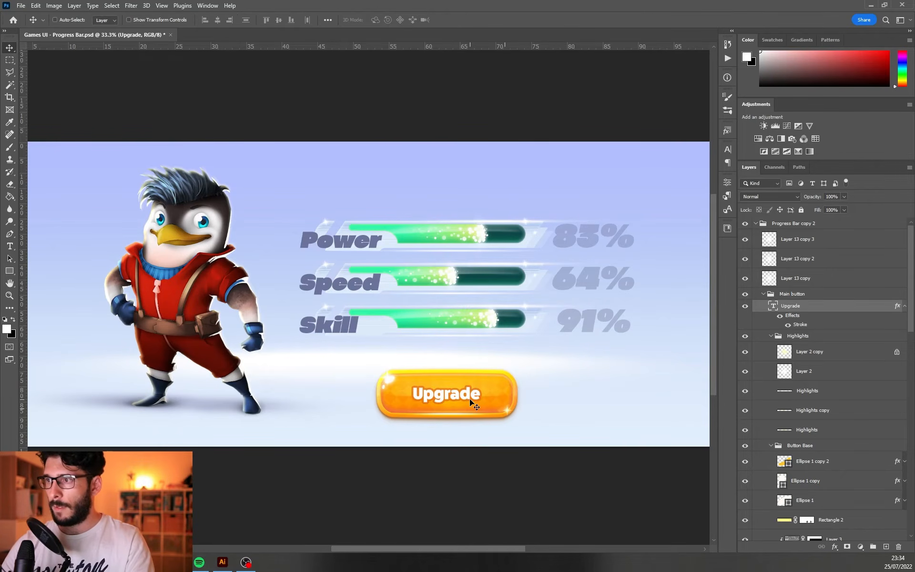
Duplicate the Upgrade label so one sits on the button's upper edge, and replace the lower one's text with "4,000"
drag(469, 399, 470, 374)
drag(470, 374, 469, 377)
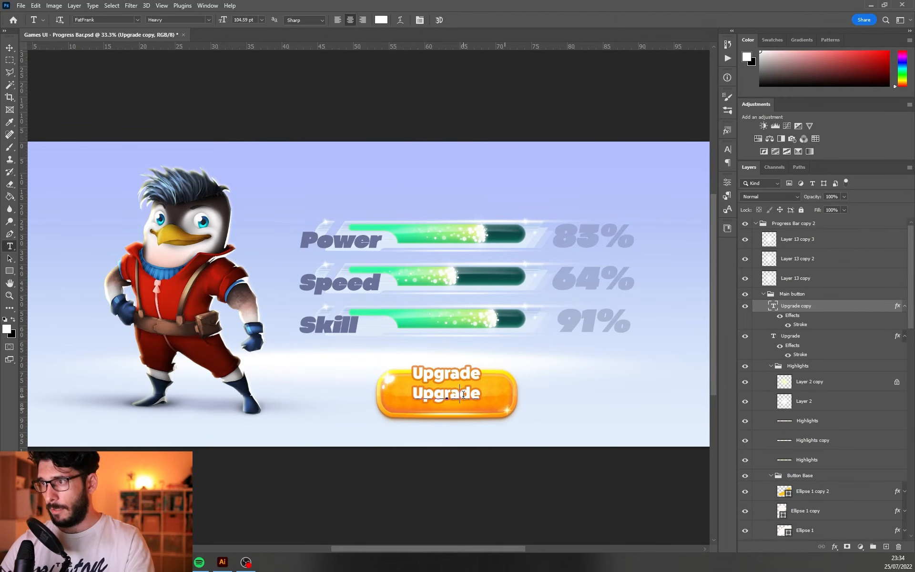
click(464, 394)
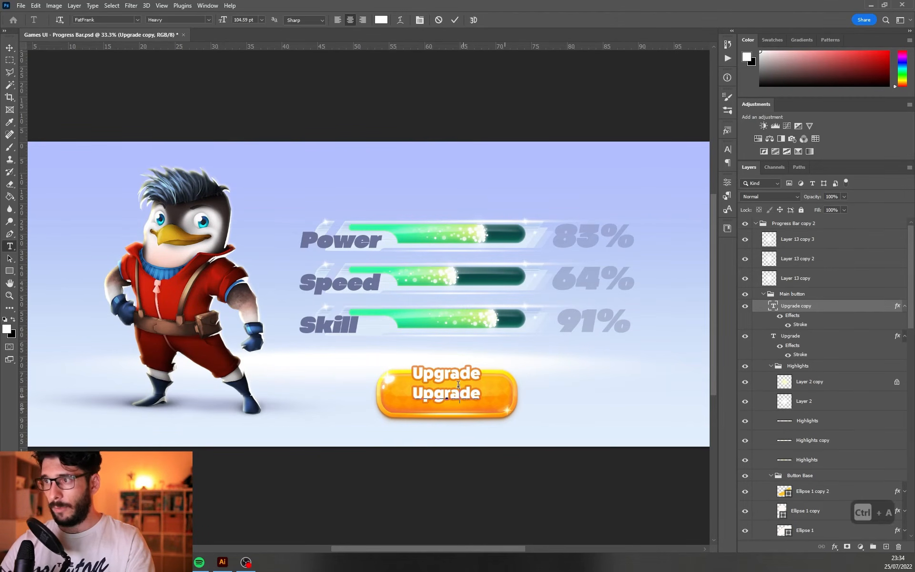
key(ctrl+a)
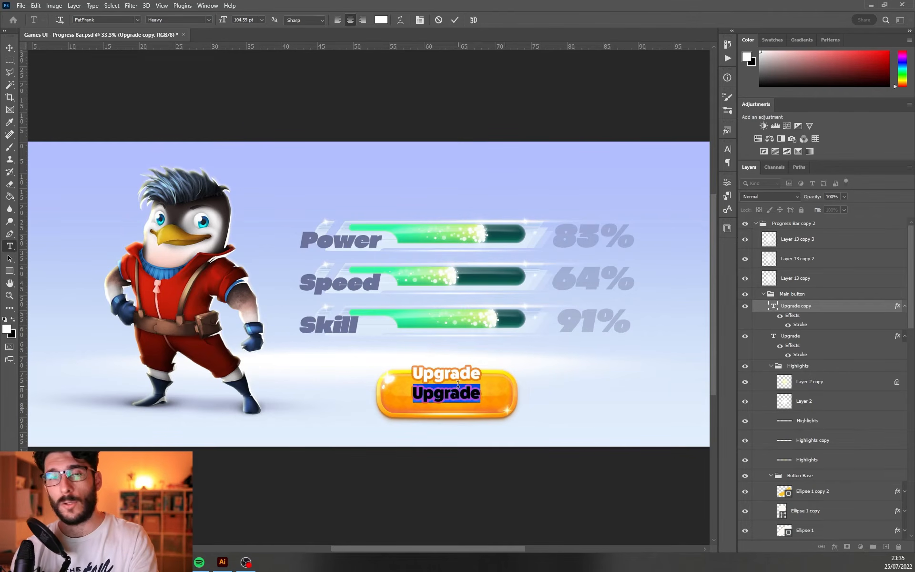
Scale down the Upgrade text on the button's upper edge and shift 4,000 right to leave space for an icon
key(ctrl+t)
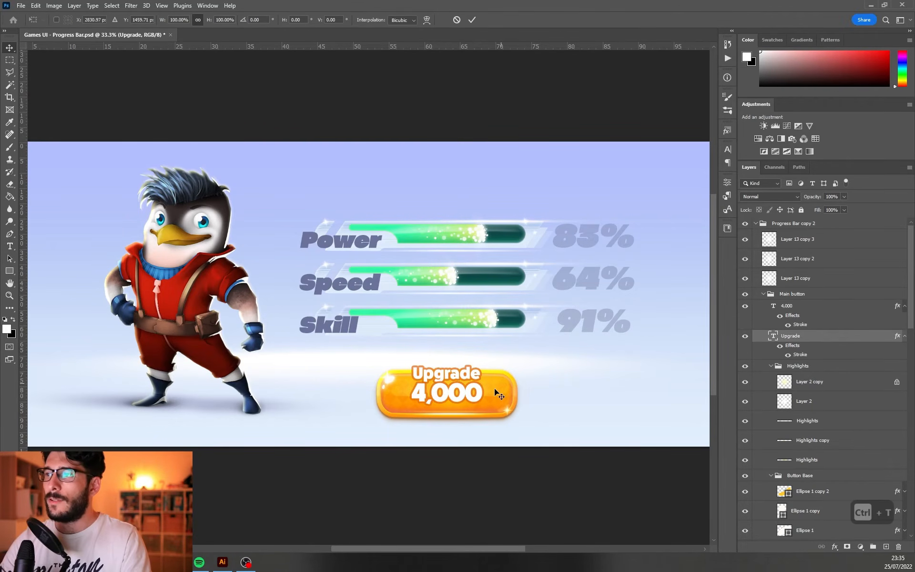
drag(483, 383, 482, 382)
drag(481, 381, 478, 379)
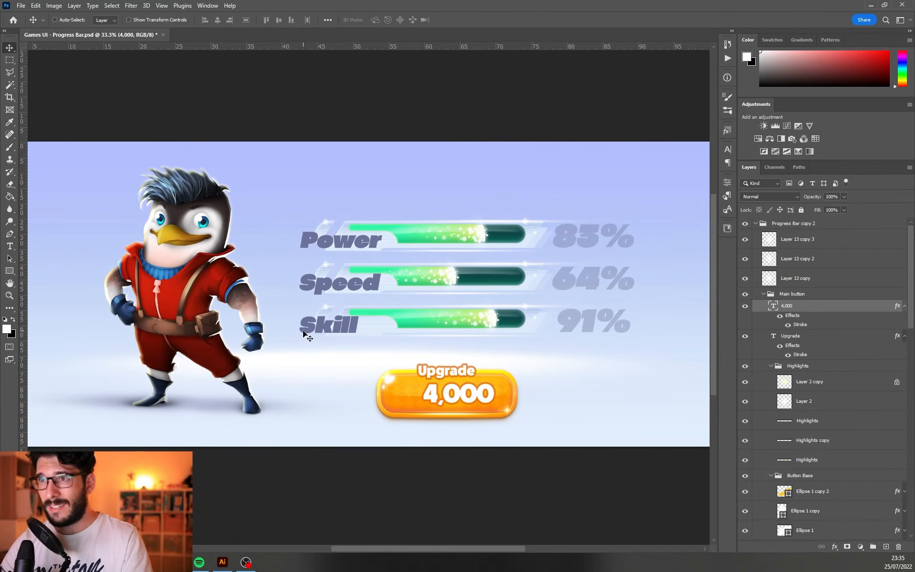
Draw a five-pointed yellow star with the Polygon tool on the button, beside the 4,000 text
click(12, 272)
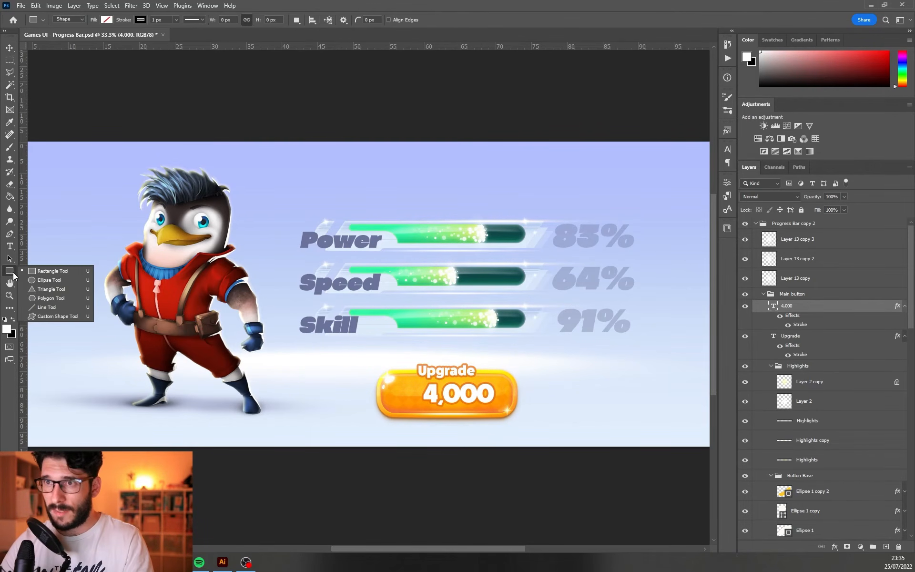
click(64, 297)
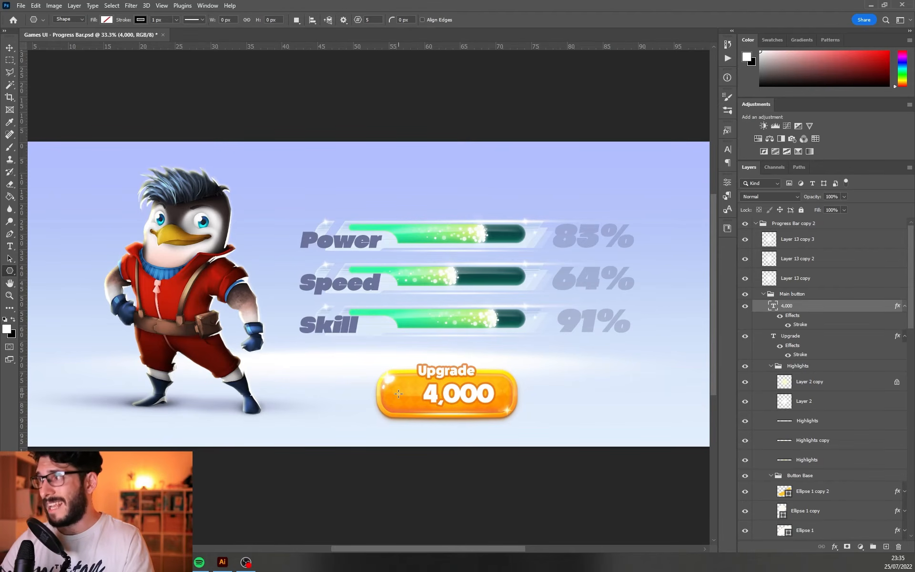
drag(397, 393, 421, 431)
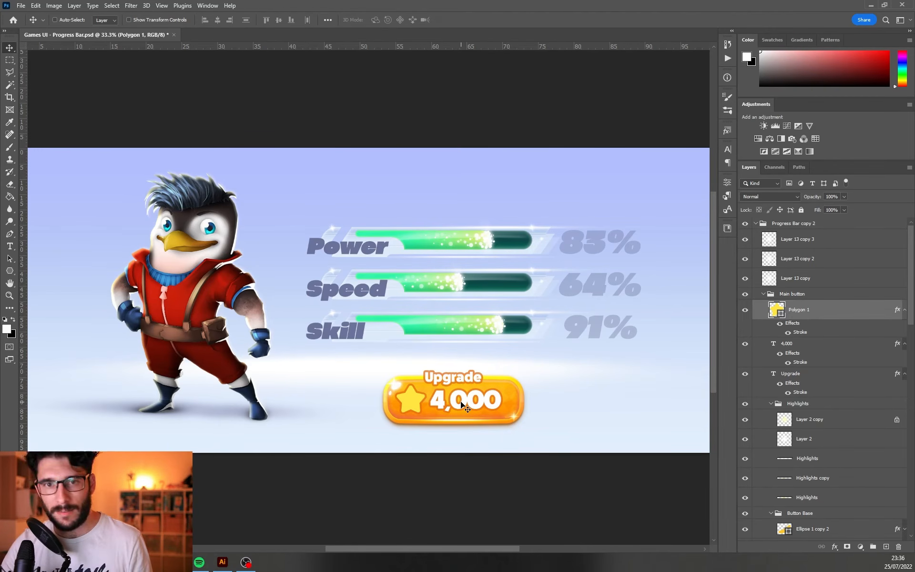
Add an orange #ff8400 copy of the Skill bar's Fill beneath the original, reaching past its tip, at 65% opacity
click(904, 435)
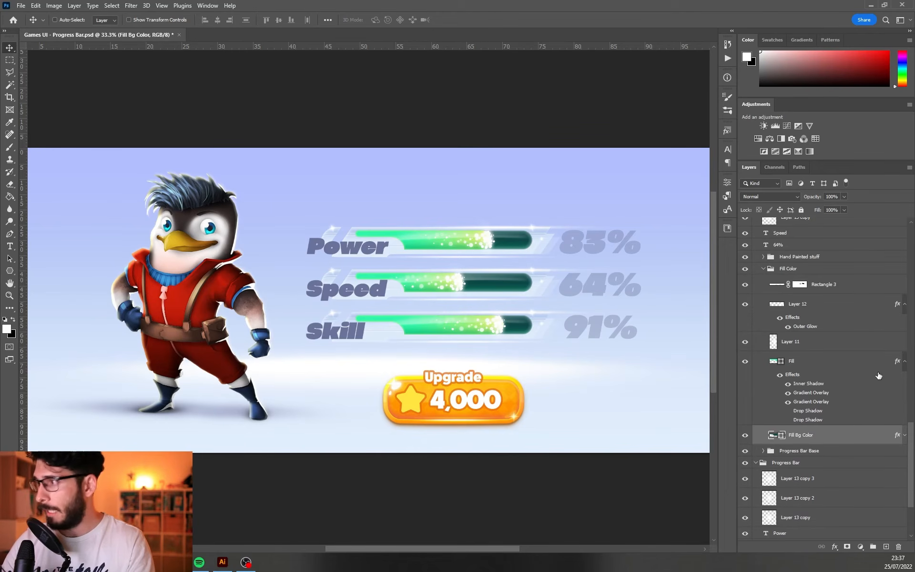
click(905, 362)
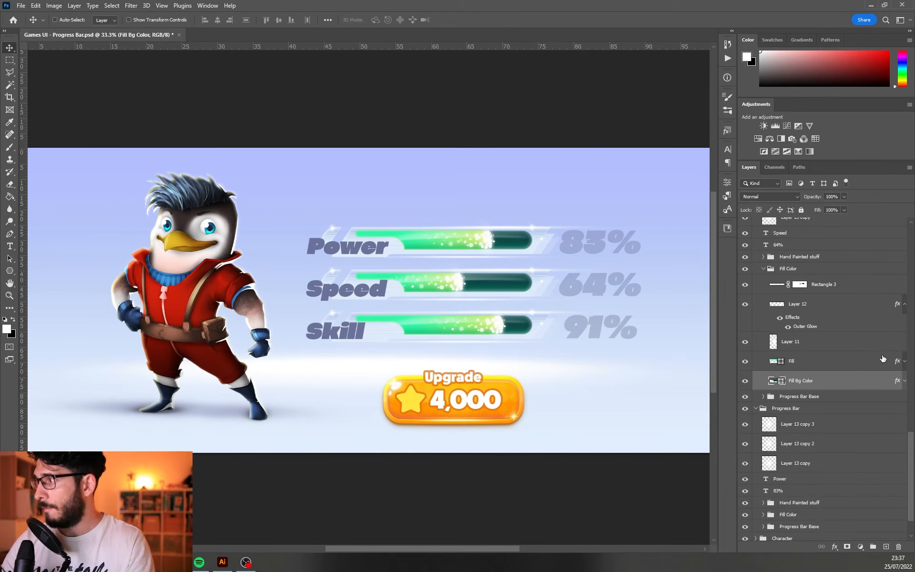
click(828, 369)
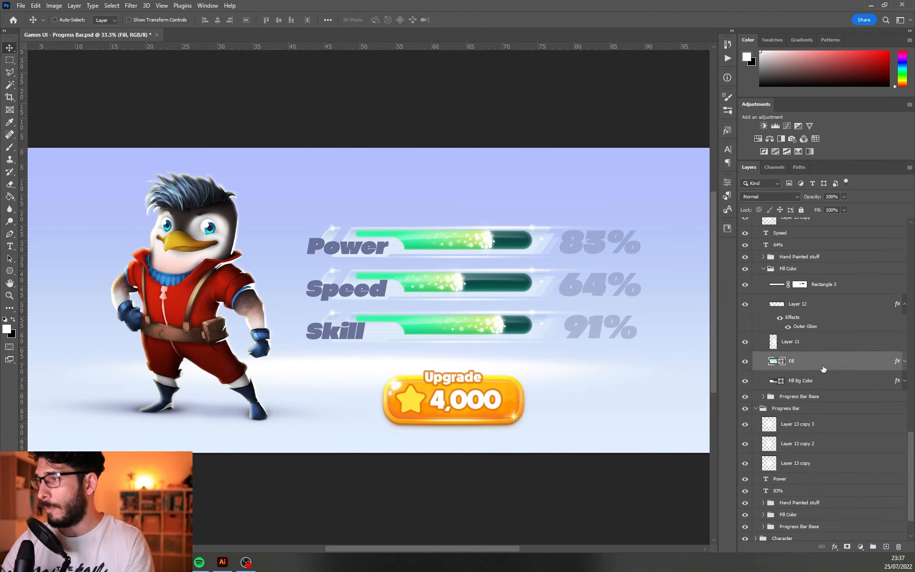
alt+drag(823, 368, 826, 377)
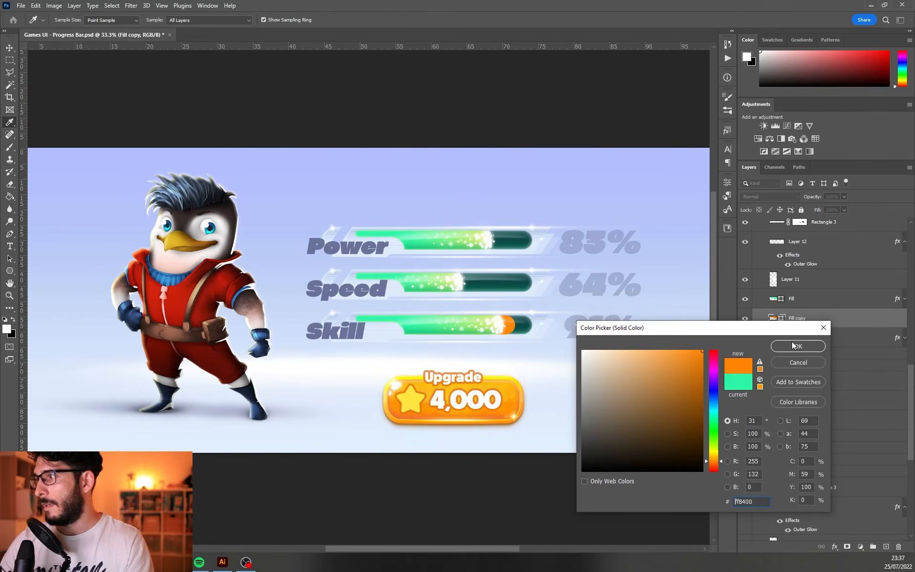
click(793, 345)
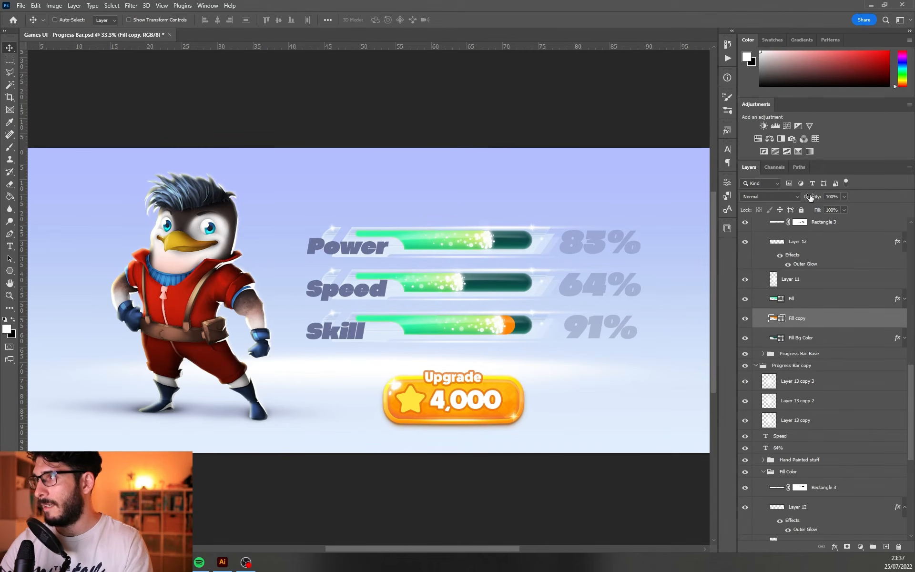
drag(810, 197, 793, 202)
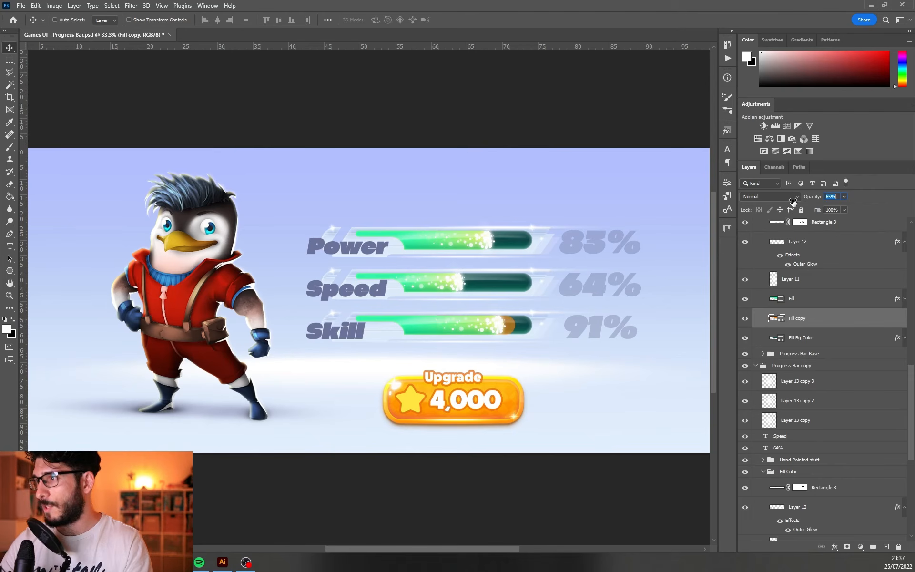